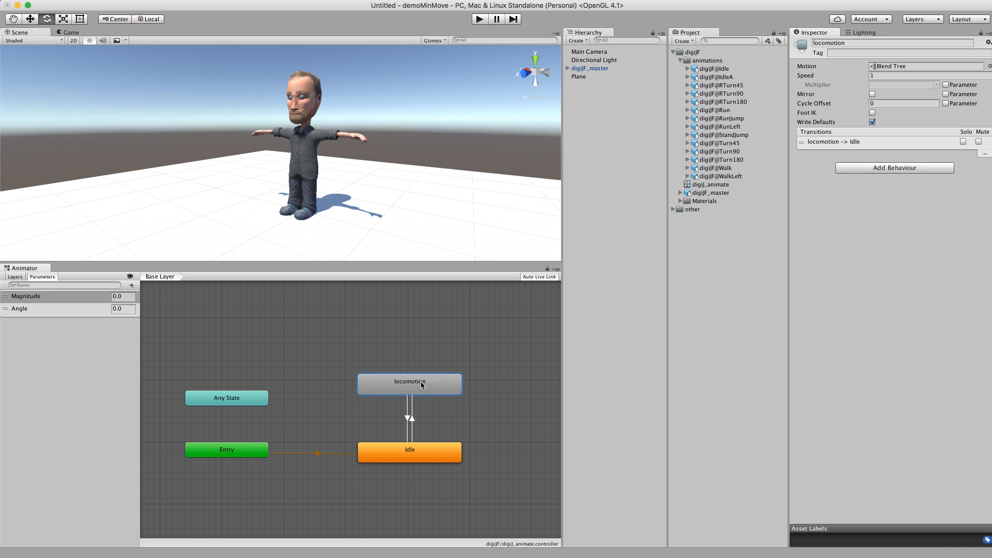
Open the locomotion state's blend tree and examine its Walk and Run motions
{"action": "double_click", "coordinate": [412, 389]}
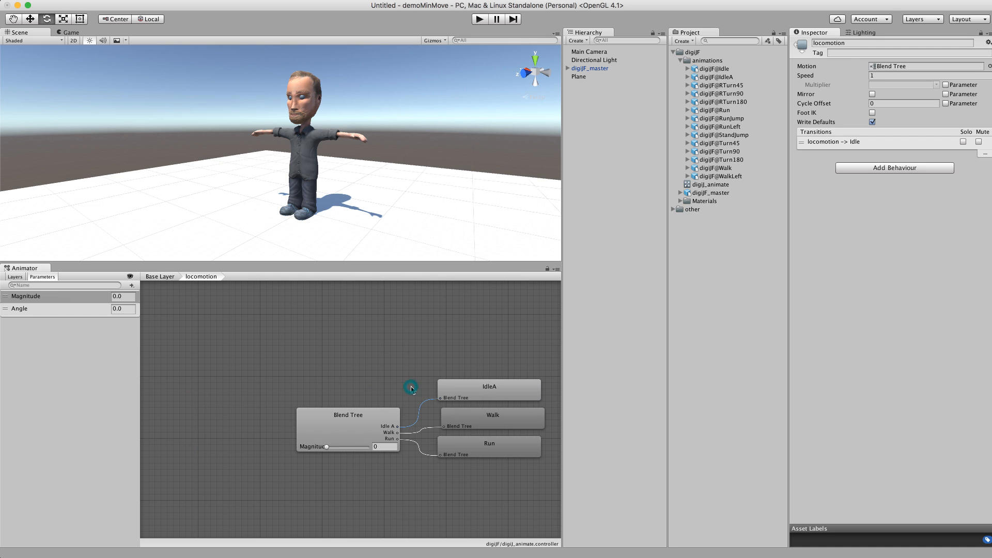
{"action": "left_click", "coordinate": [347, 423]}
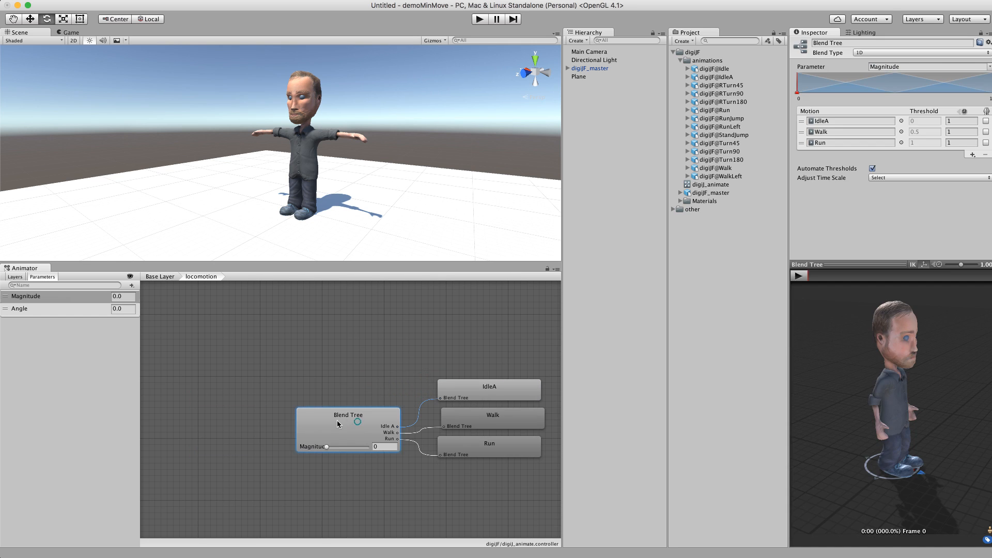
{"action": "left_click", "coordinate": [456, 454]}
{"action": "left_click_drag", "start_coordinate": [455, 454], "coordinate": [381, 432], "text": "alt"}
{"action": "left_click", "coordinate": [396, 433]}
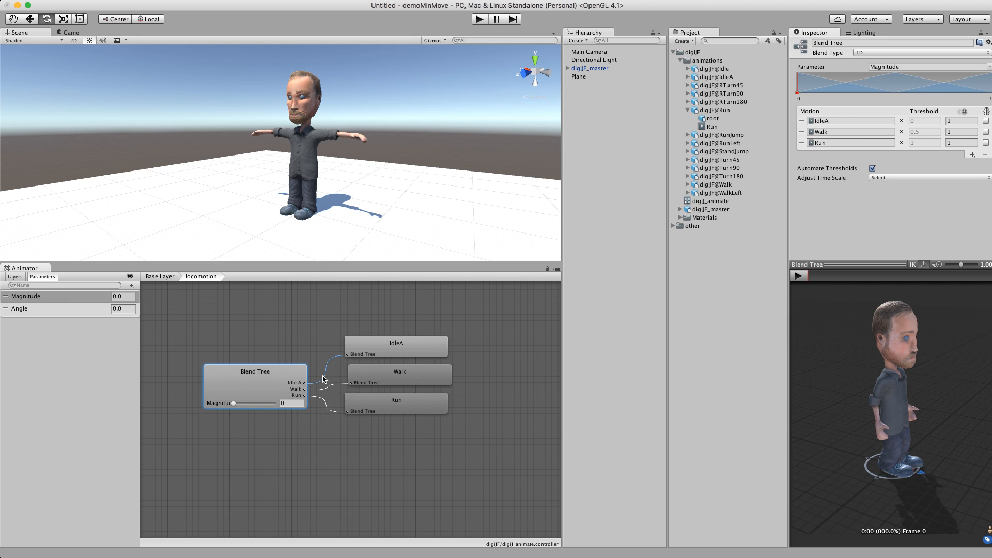
{"action": "left_click", "coordinate": [405, 383]}
{"action": "left_click", "coordinate": [403, 401]}
{"action": "left_click", "coordinate": [403, 382]}
{"action": "left_click", "coordinate": [403, 401]}
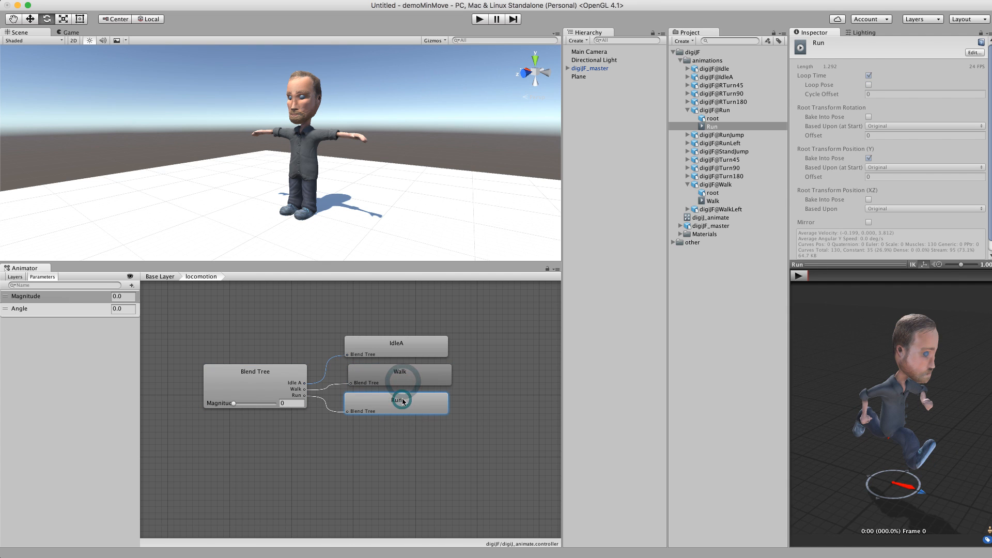
{"action": "left_click", "coordinate": [395, 378]}
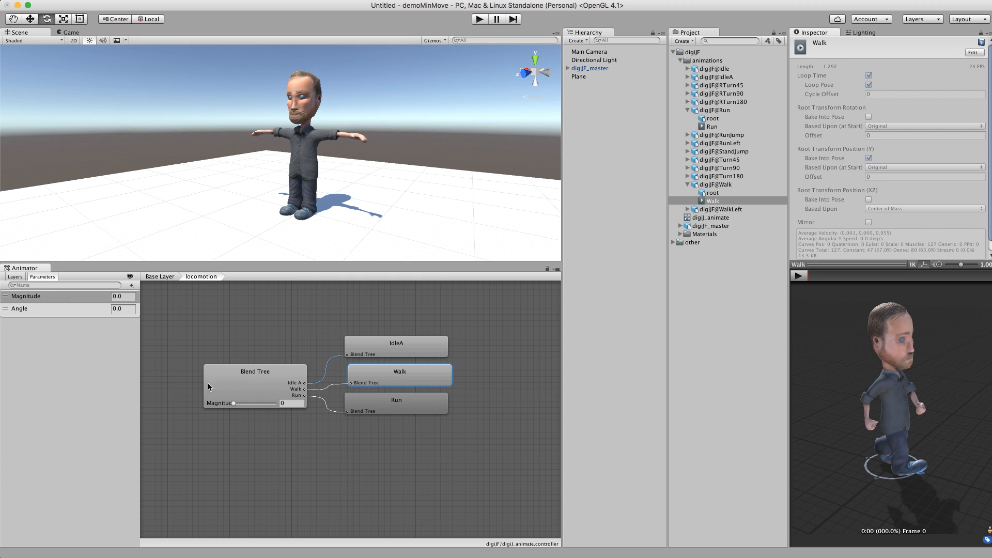
{"action": "left_click", "coordinate": [403, 383]}
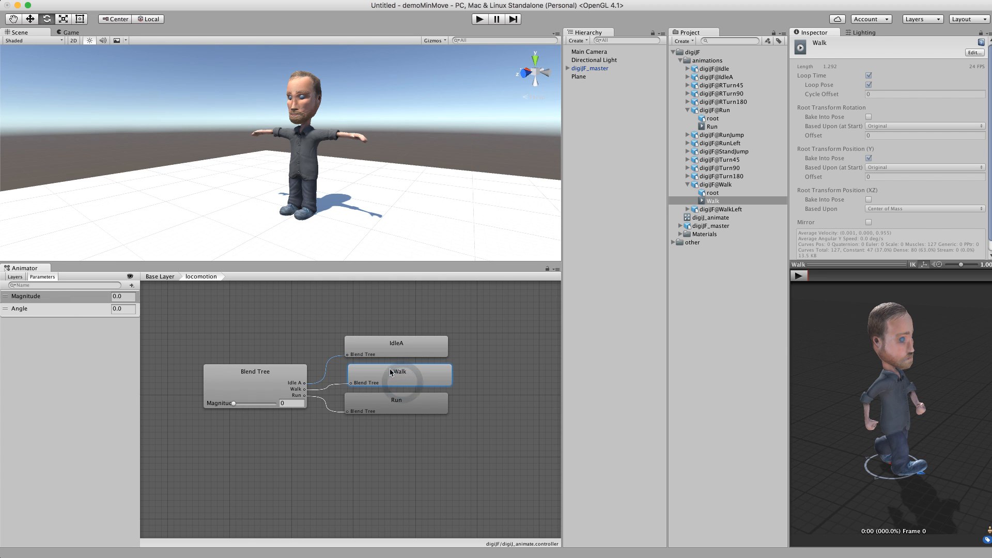
Clear the Walk clip from the locomotion blend tree's motion list and add a new nested blend tree to the list
{"action": "left_click", "coordinate": [253, 385]}
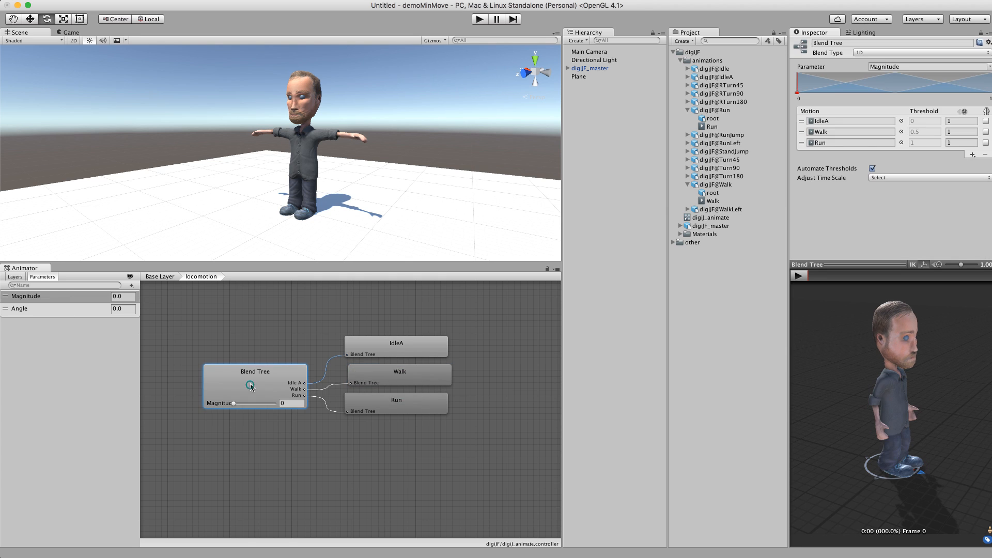
{"action": "left_click", "coordinate": [833, 132]}
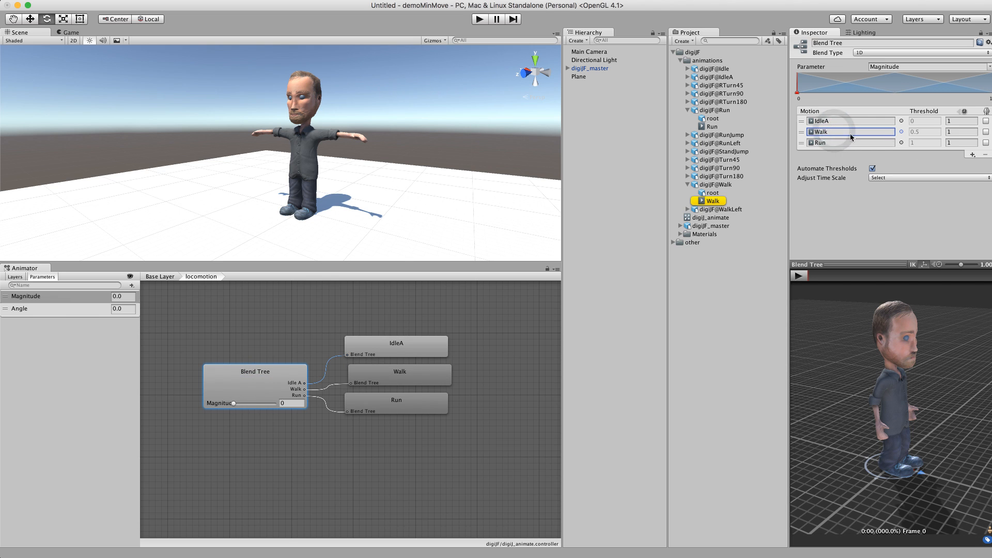
{"action": "left_click", "coordinate": [842, 132]}
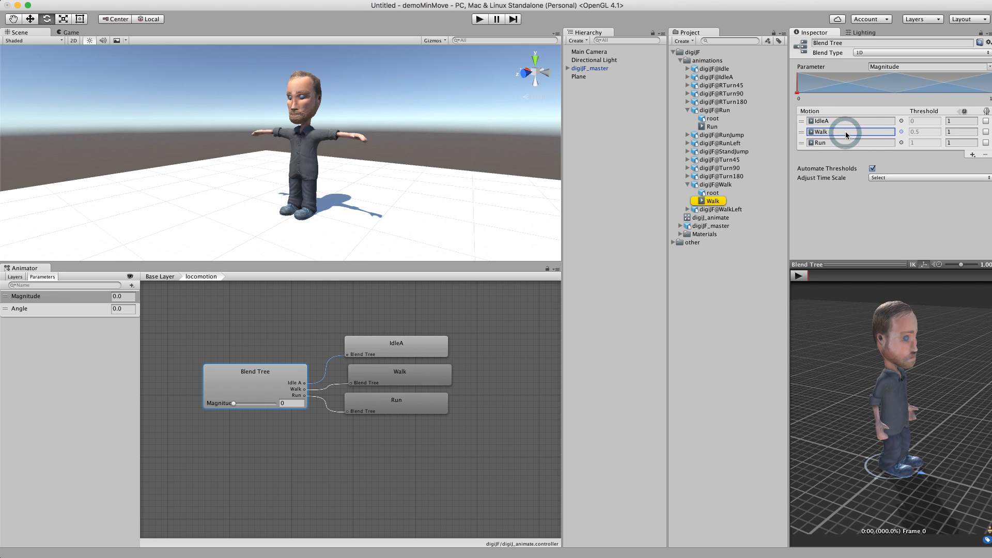
{"action": "key", "text": "BackSpace"}
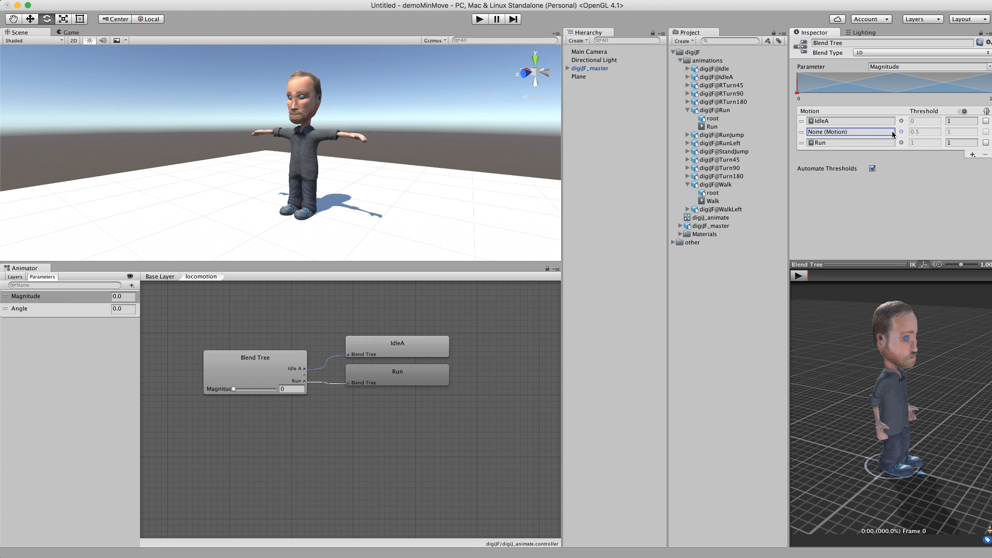
{"action": "left_click", "coordinate": [973, 154]}
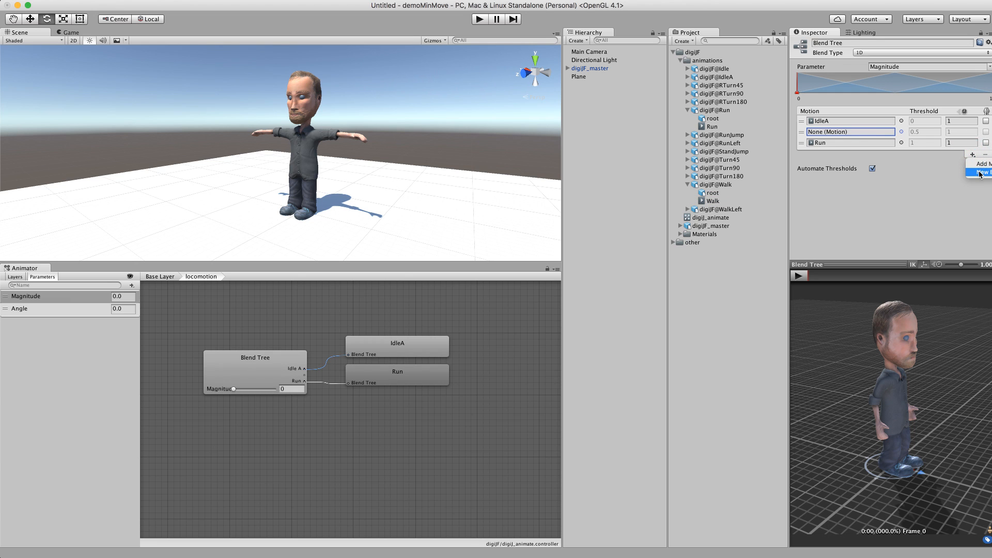
{"action": "left_click", "coordinate": [980, 174]}
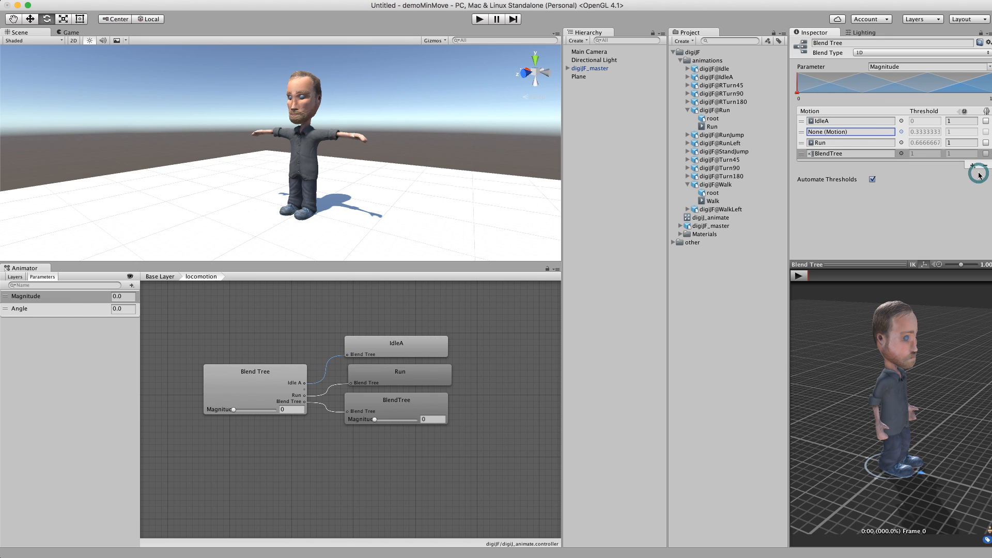
Remove the empty motion entry and move the nested blend tree between IdleA and Run
{"action": "left_click", "coordinate": [803, 133]}
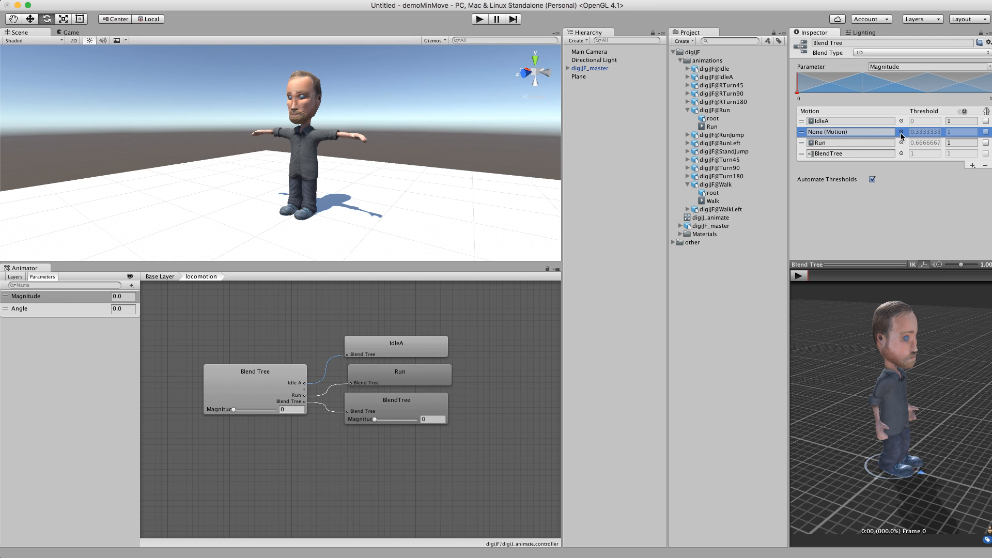
{"action": "left_click", "coordinate": [986, 165]}
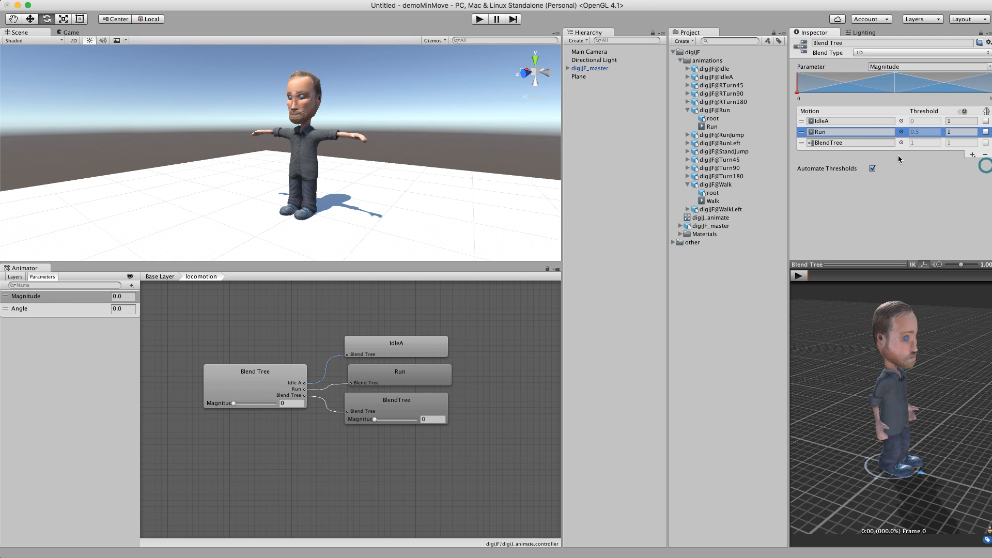
{"action": "left_click_drag", "start_coordinate": [801, 143], "coordinate": [803, 133]}
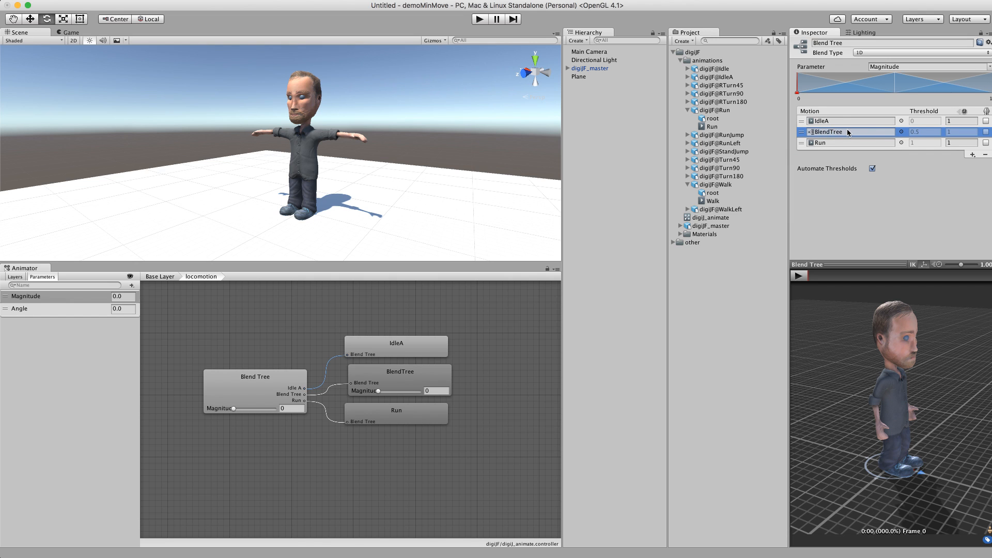
Rename the nested blend tree as walk
{"action": "left_click", "coordinate": [402, 376]}
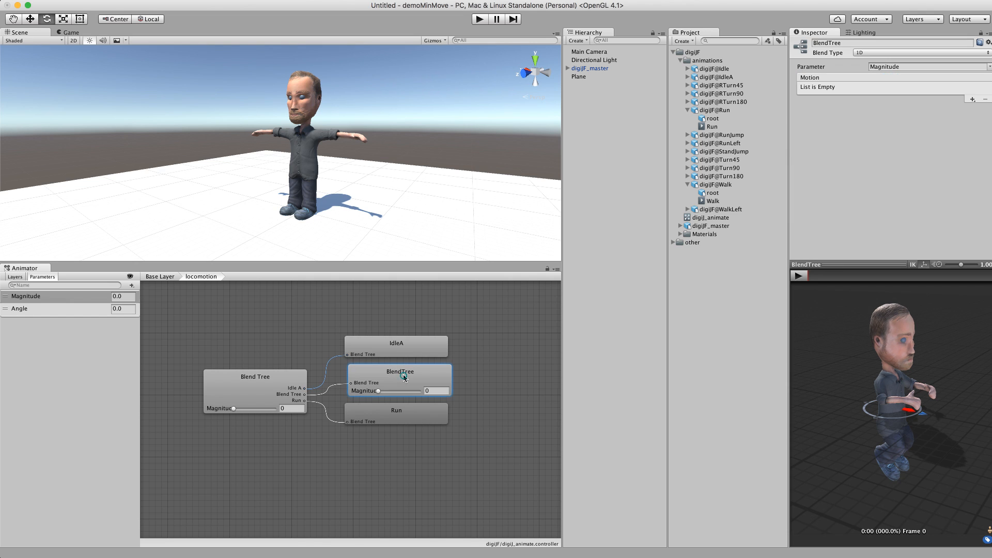
{"action": "left_click", "coordinate": [841, 41]}
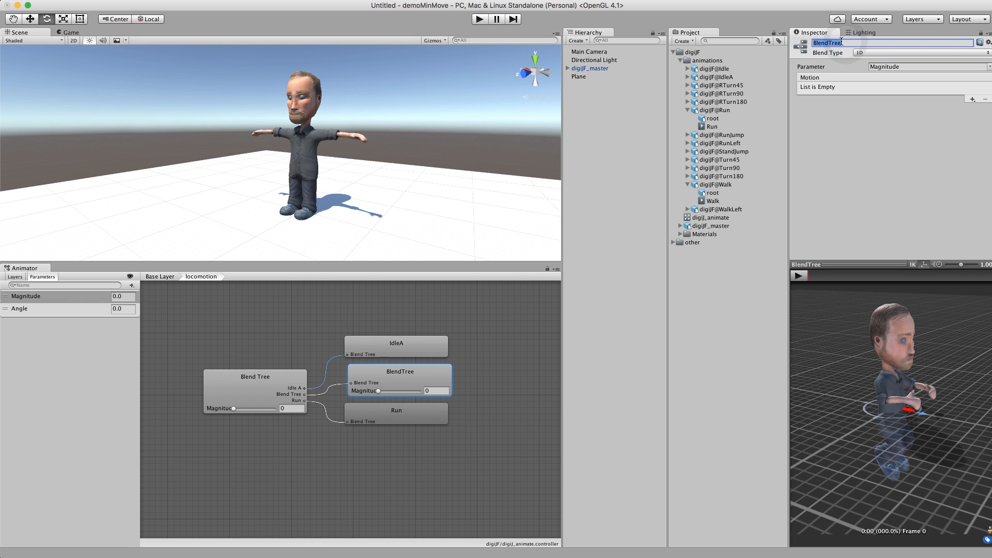
{"action": "type", "text": "walk"}
{"action": "key", "text": "Return"}
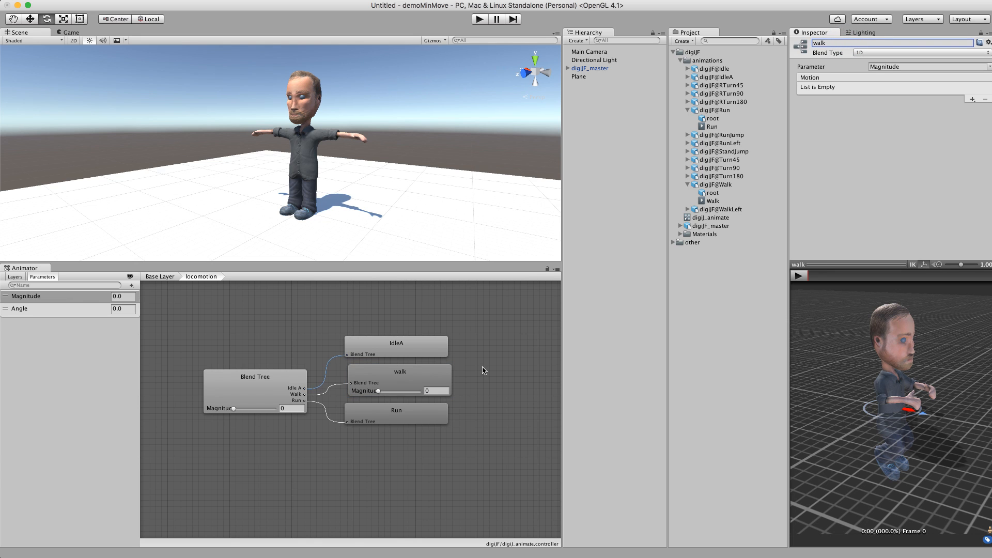
Add three empty motion fields to the walk blend tree and set its blend parameter to Angle
{"action": "left_click", "coordinate": [407, 383]}
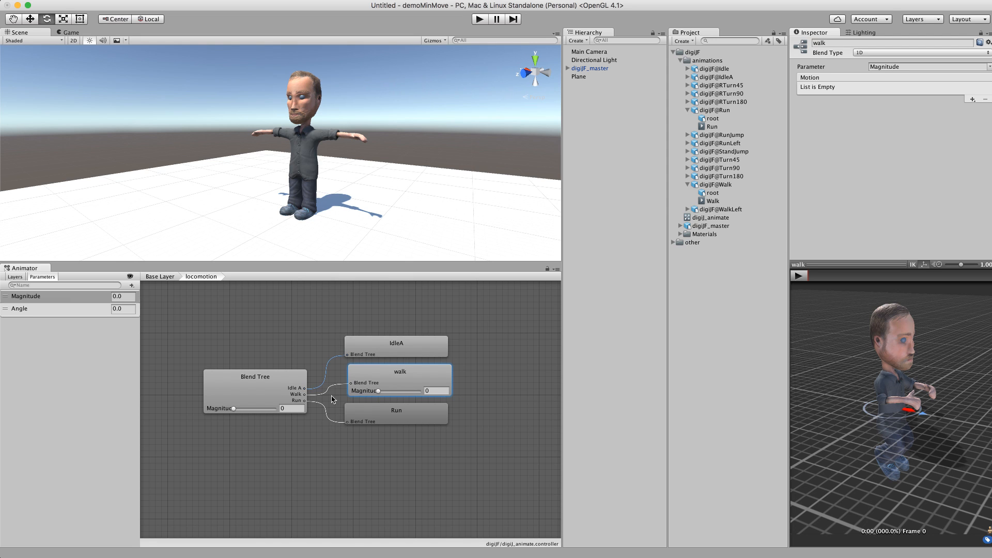
{"action": "left_click", "coordinate": [972, 100]}
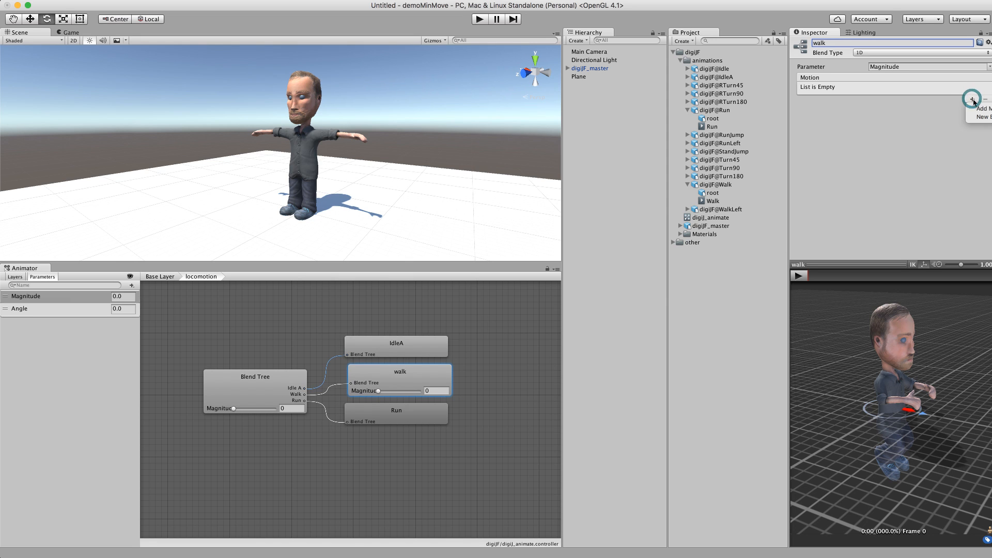
{"action": "left_click", "coordinate": [983, 109]}
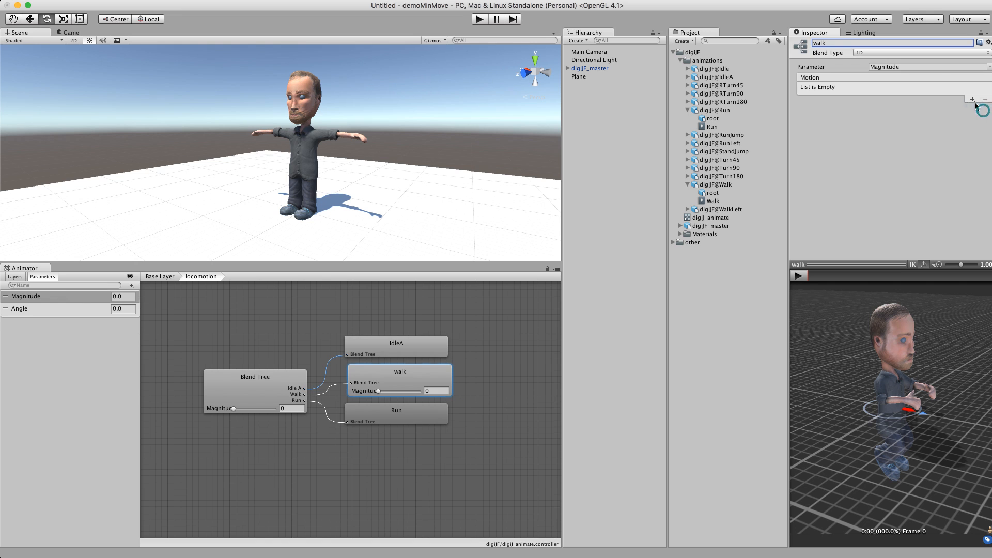
{"action": "left_click", "coordinate": [972, 100]}
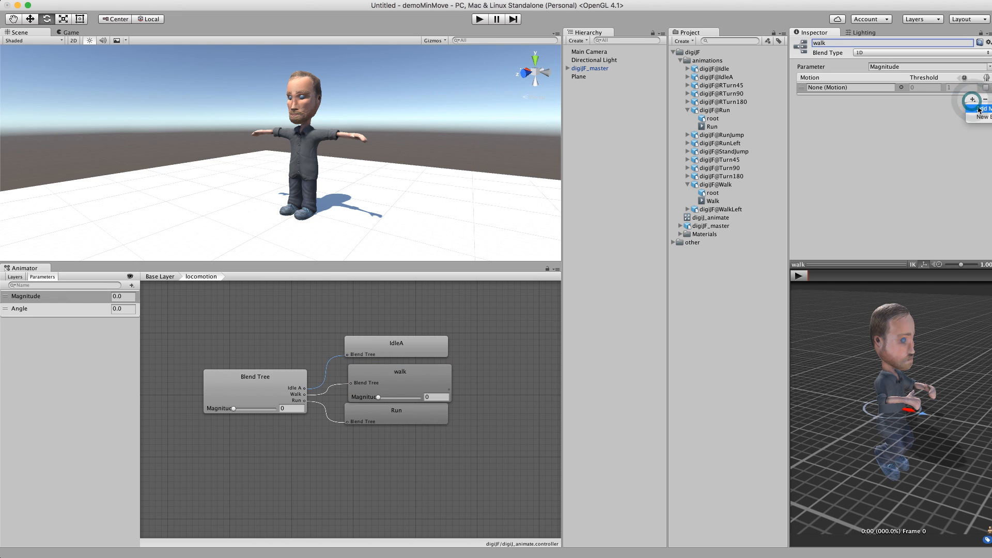
{"action": "left_click", "coordinate": [975, 110]}
{"action": "left_click", "coordinate": [972, 144]}
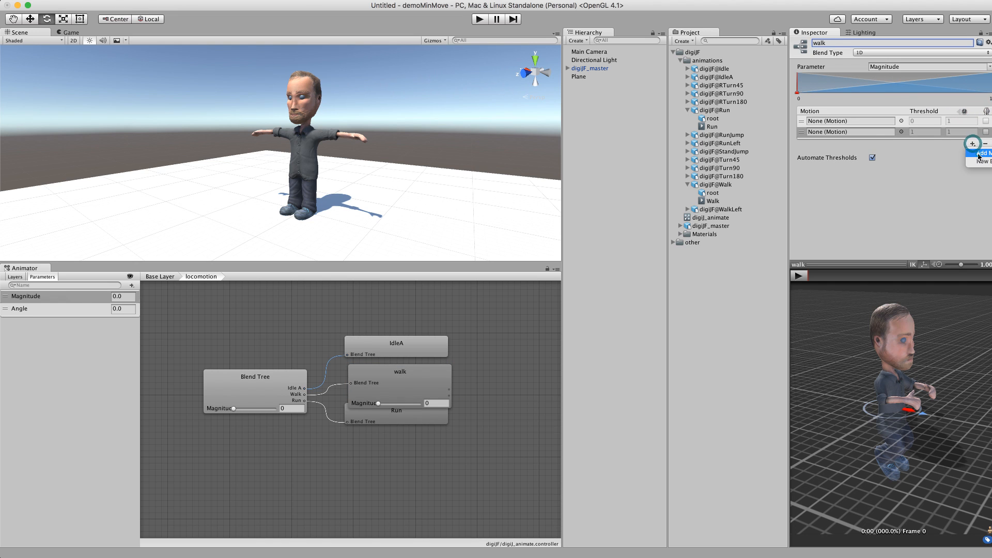
{"action": "left_click", "coordinate": [982, 154]}
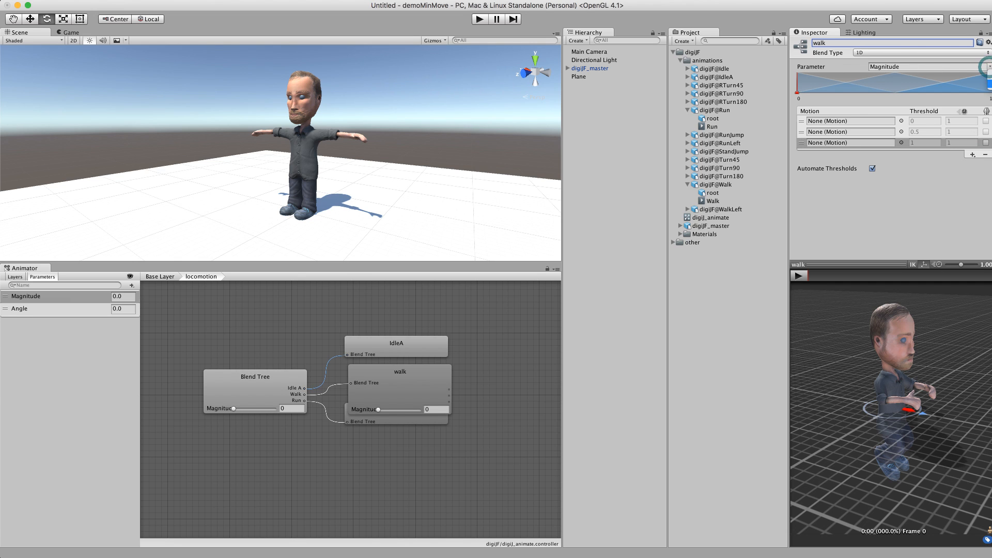
{"action": "left_click", "coordinate": [905, 119]}
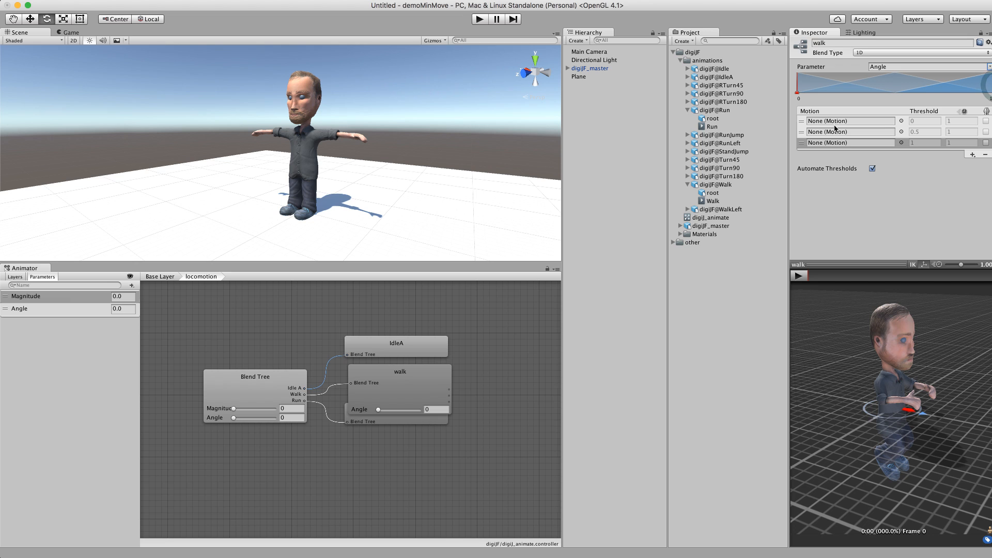
Return to the Base Layer, reopen the locomotion blend tree and select its walk node
{"action": "left_click", "coordinate": [396, 416]}
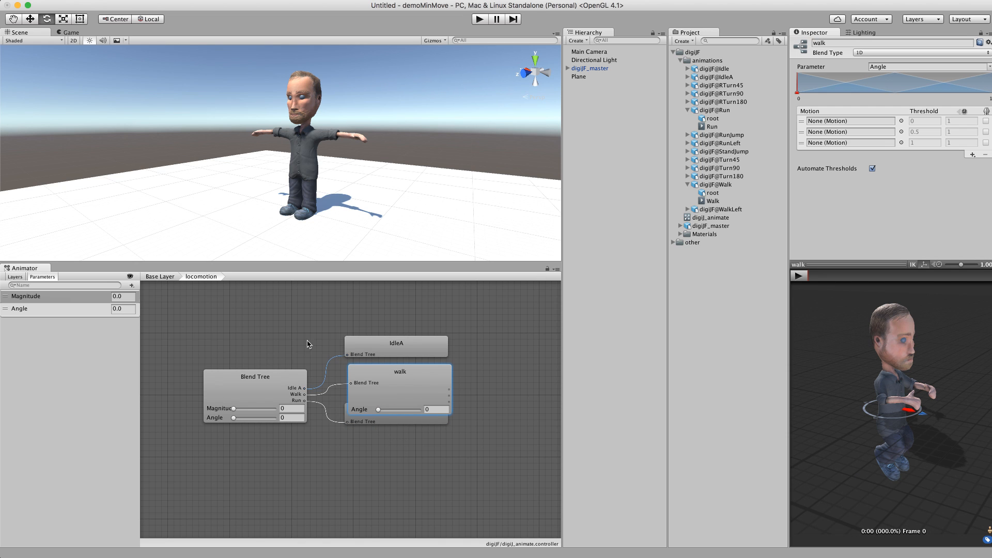
{"action": "left_click", "coordinate": [165, 277]}
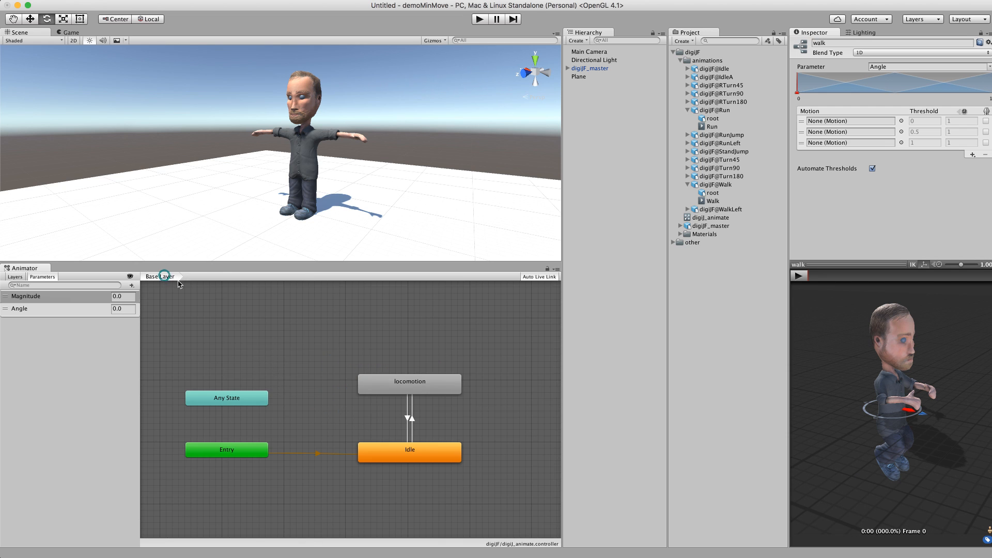
{"action": "double_click", "coordinate": [418, 391]}
{"action": "left_click", "coordinate": [389, 370]}
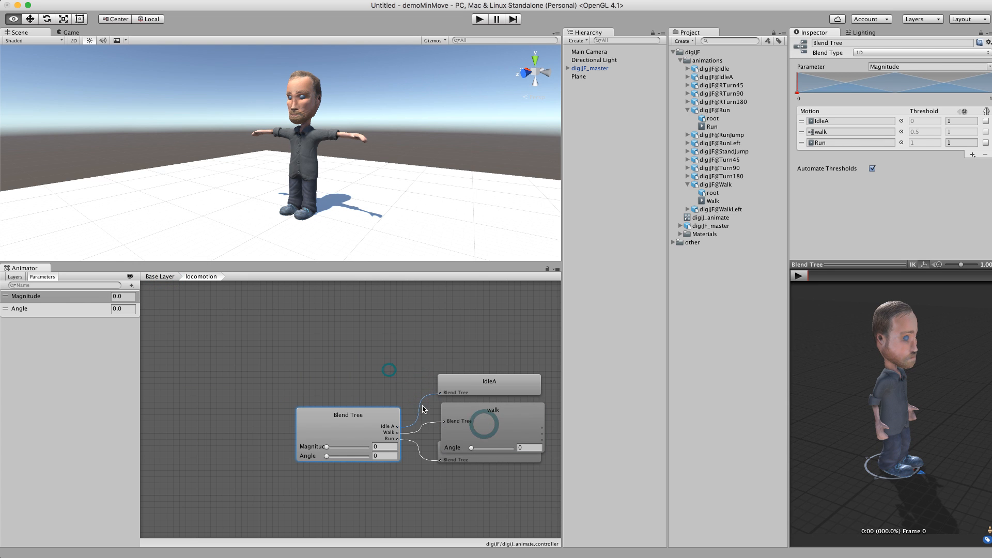
{"action": "middle_click_drag", "start_coordinate": [416, 401], "coordinate": [301, 346]}
{"action": "left_click", "coordinate": [377, 405]}
{"action": "left_click", "coordinate": [356, 398]}
{"action": "left_click", "coordinate": [354, 369]}
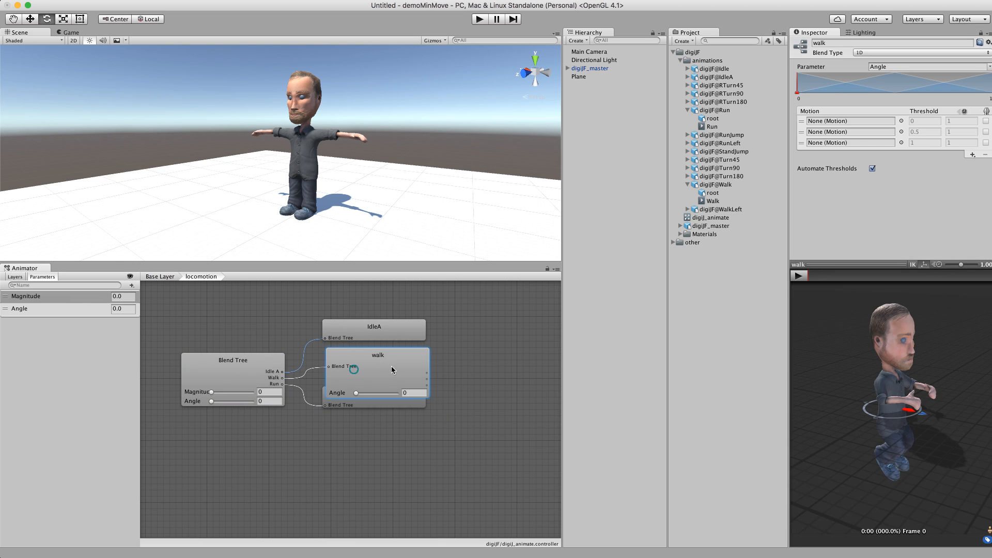
{"action": "left_click", "coordinate": [361, 376]}
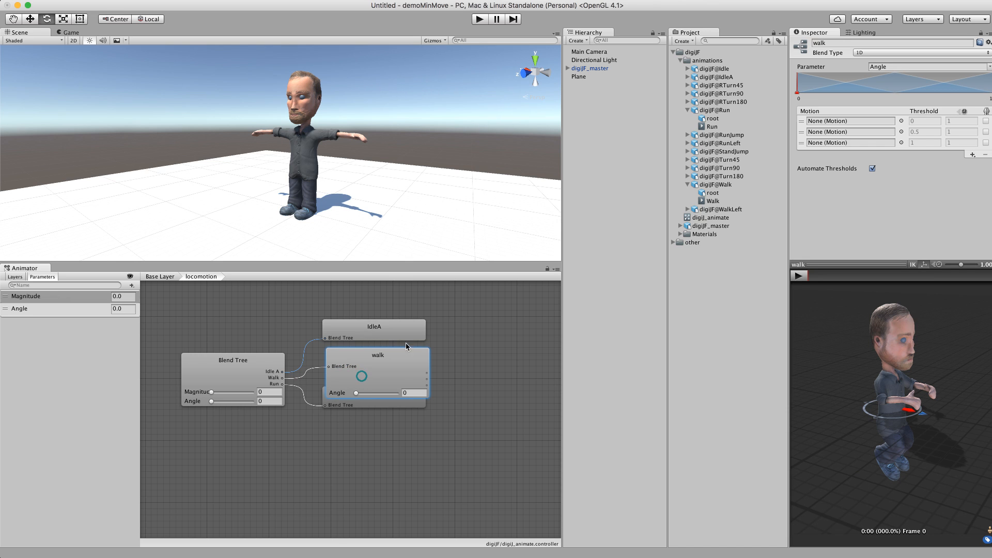
{"action": "right_click", "coordinate": [373, 372]}
{"action": "left_click", "coordinate": [379, 373]}
{"action": "mouse_move", "coordinate": [367, 370]}
{"action": "middle_mouse_down"}
{"action": "mouse_move", "coordinate": [390, 356]}
{"action": "mouse_move", "coordinate": [372, 380]}
{"action": "middle_mouse_up"}
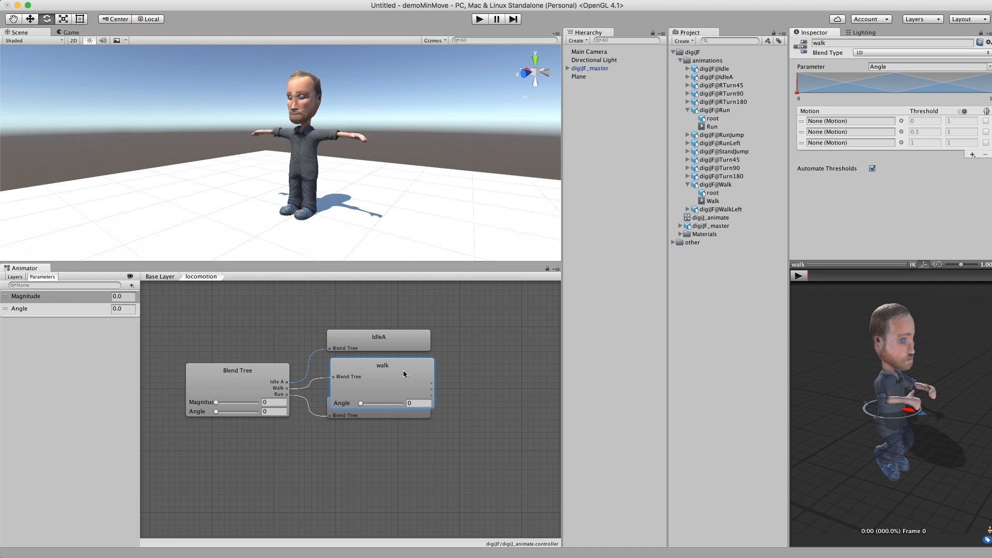
{"action": "mouse_move", "coordinate": [216, 412]}
{"action": "left_mouse_down"}
{"action": "mouse_move", "coordinate": [245, 416]}
{"action": "mouse_move", "coordinate": [196, 419]}
{"action": "left_mouse_up"}
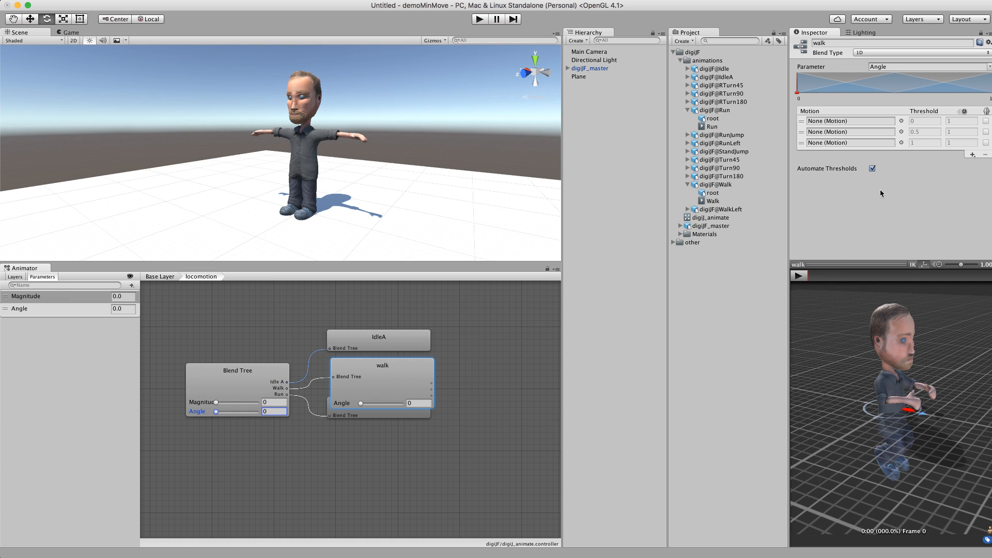
Assign the Walk clip to the middle motion field of the walk blend tree
{"action": "left_click", "coordinate": [901, 121]}
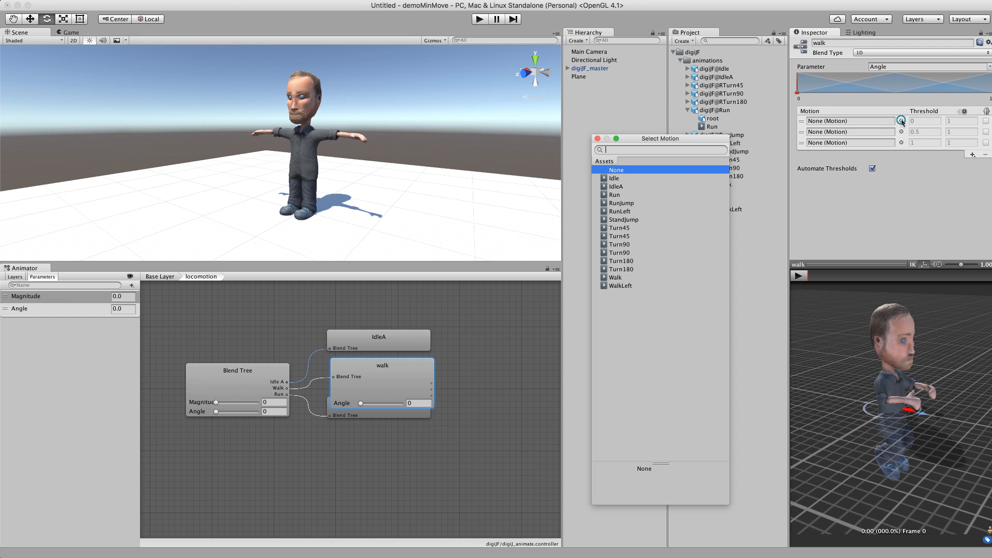
{"action": "left_click", "coordinate": [901, 133]}
{"action": "left_click", "coordinate": [612, 277]}
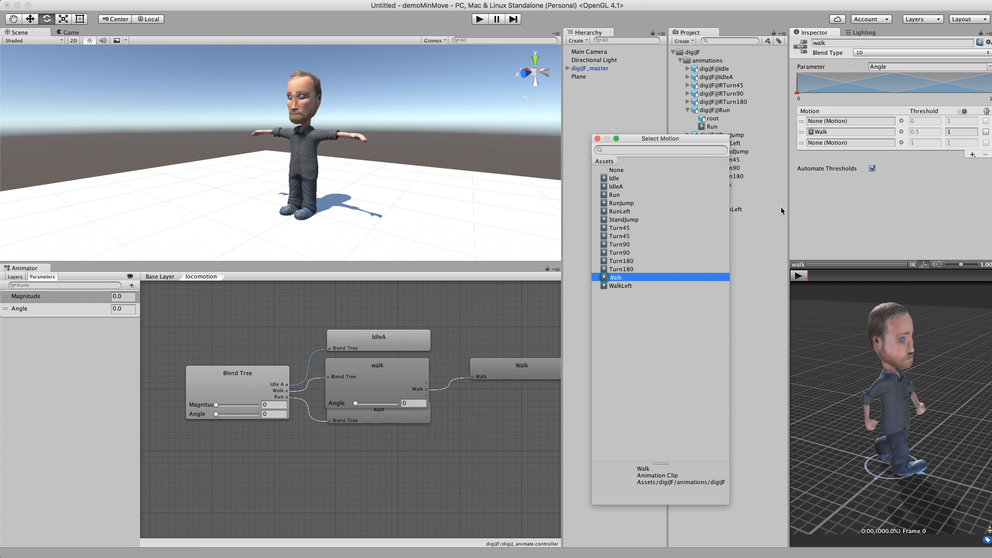
Assign the WalkLeft clip to the first and third motion fields of the walk blend tree and mirror the third one
{"action": "left_click", "coordinate": [900, 121]}
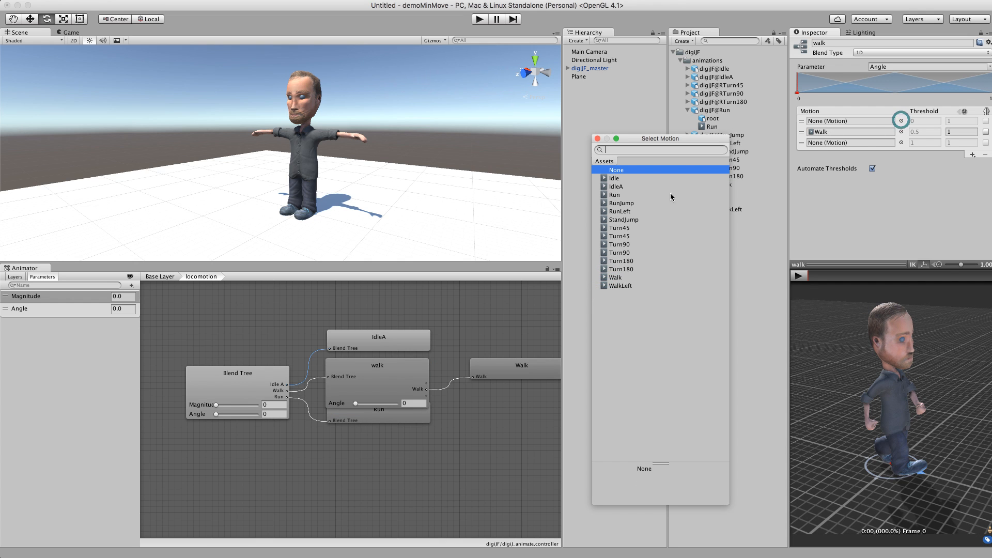
{"action": "left_click", "coordinate": [620, 286]}
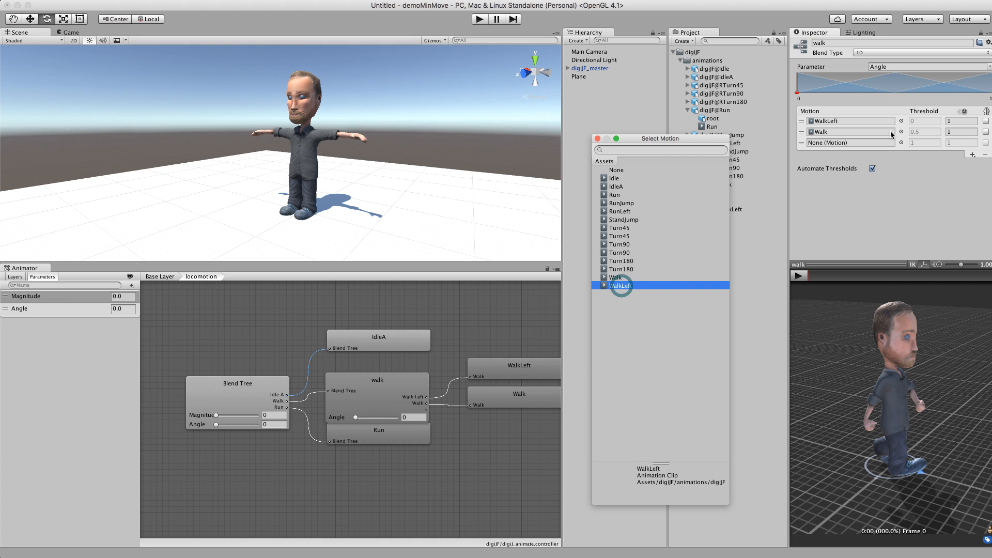
{"action": "left_click", "coordinate": [901, 144]}
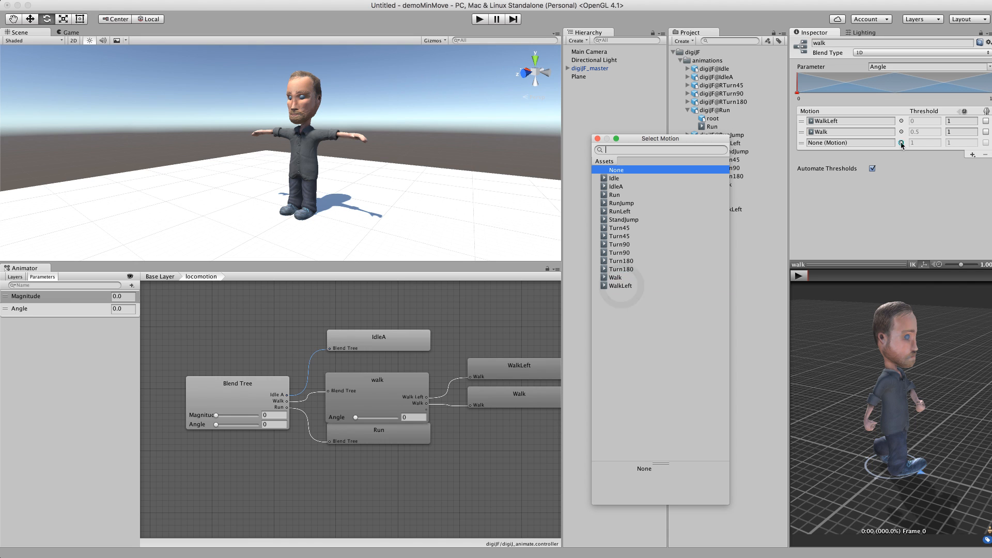
{"action": "left_click", "coordinate": [618, 287]}
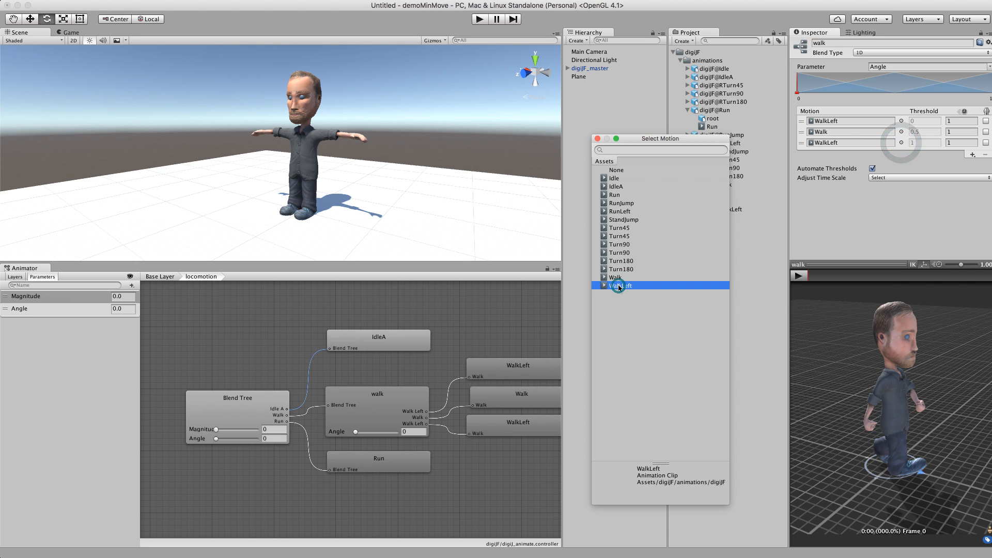
{"action": "left_click", "coordinate": [598, 139]}
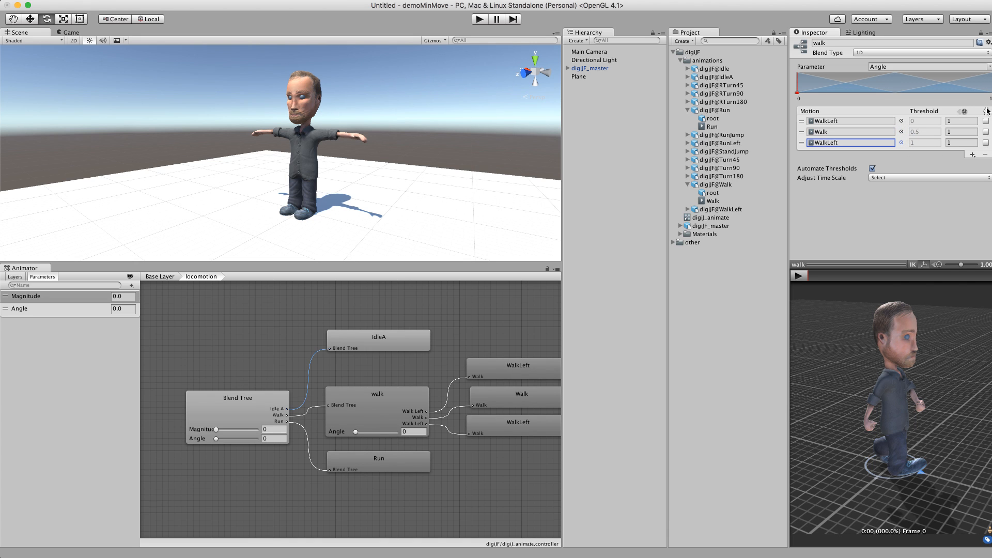
{"action": "left_click", "coordinate": [986, 143]}
Turn off automatic thresholds for the walk blend tree and set its three motion thresholds to -45, 0 and 45
{"action": "left_click", "coordinate": [872, 169]}
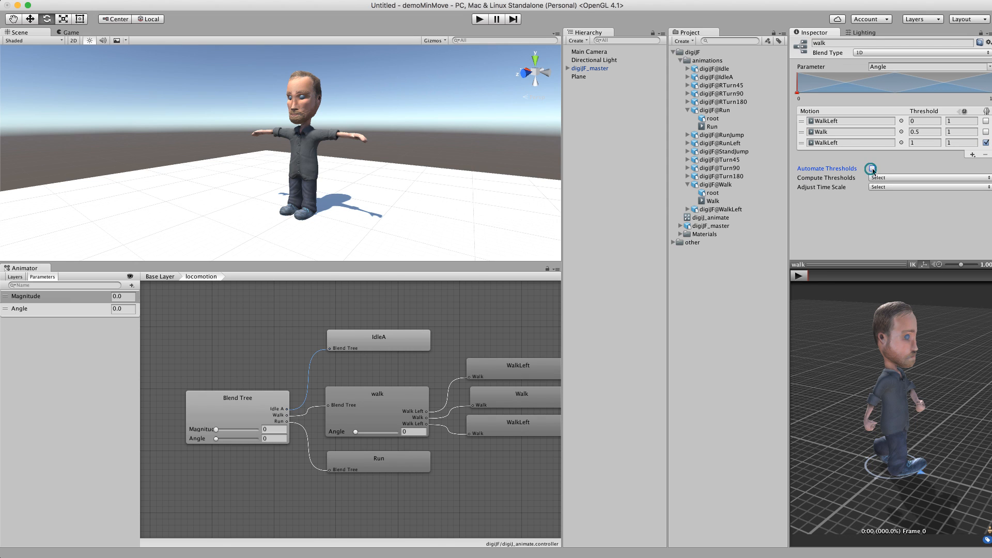
{"action": "left_click", "coordinate": [922, 121]}
{"action": "type", "text": "-"}
{"action": "key", "text": "Return"}
{"action": "left_click", "coordinate": [928, 142]}
{"action": "type", "text": "45"}
{"action": "key", "text": "Return"}
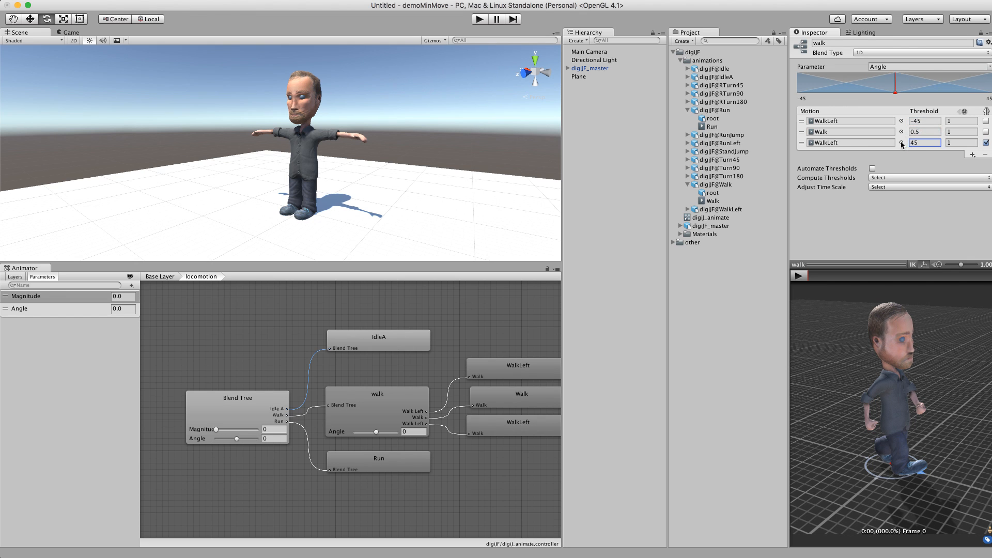
{"action": "left_click", "coordinate": [923, 132]}
{"action": "type", "text": "0"}
Preview the Walk clip and the first WalkLeft clip of the walk blend tree to compare their movement
{"action": "left_click", "coordinate": [502, 403]}
{"action": "left_click", "coordinate": [800, 276]}
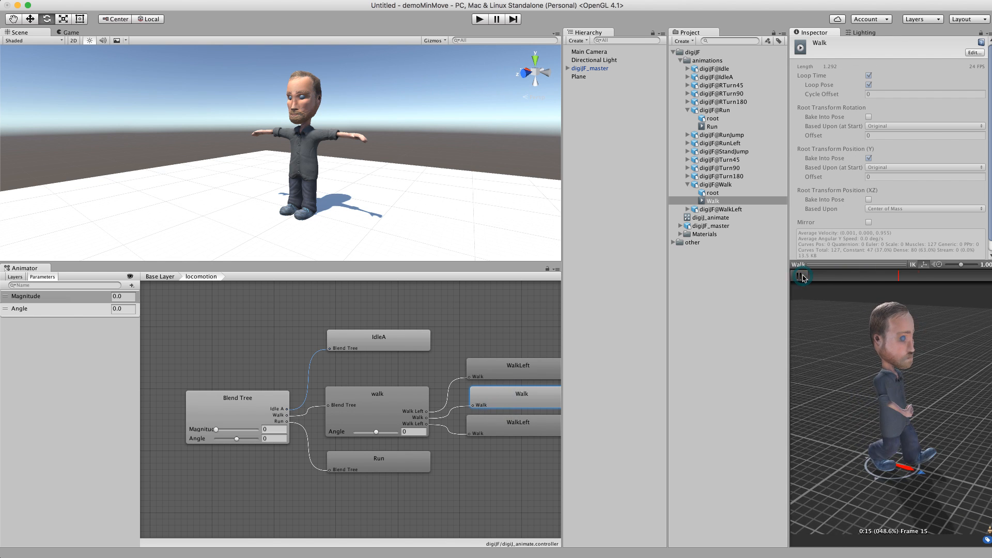
{"action": "left_click", "coordinate": [503, 372]}
{"action": "left_click", "coordinate": [800, 276]}
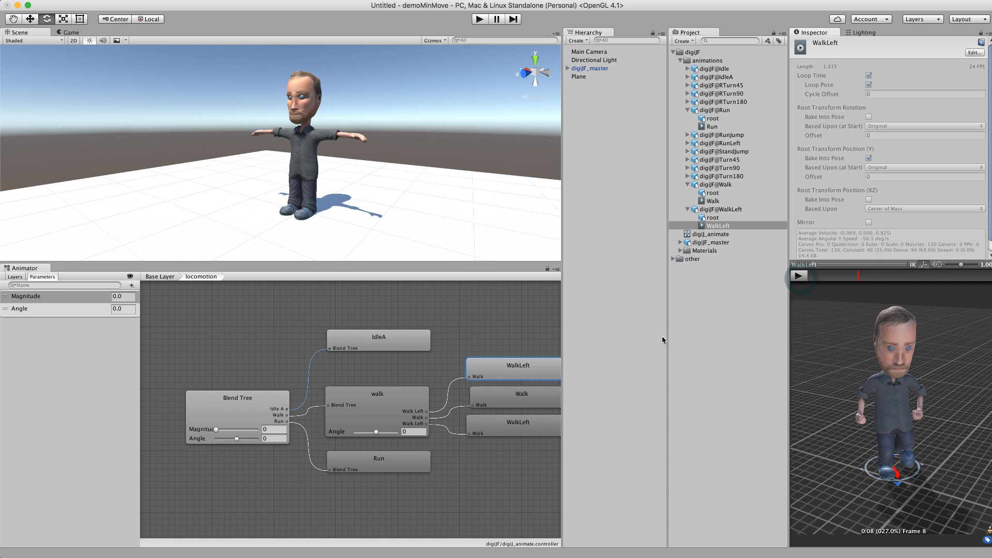
{"action": "left_click", "coordinate": [500, 404]}
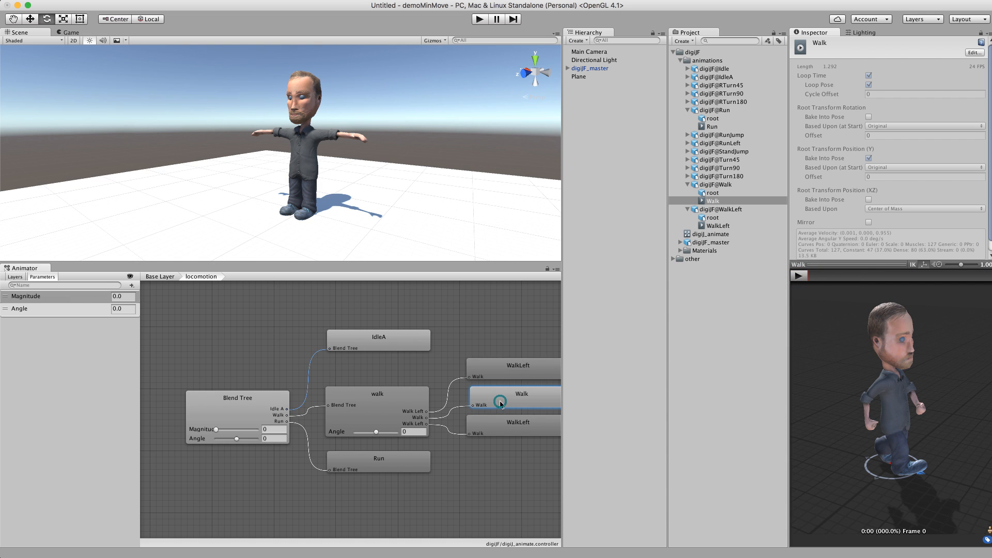
Play the walk blend tree preview while varying the Angle value, return Angle to 0 and stop playback
{"action": "left_click", "coordinate": [401, 401]}
{"action": "left_click", "coordinate": [798, 277]}
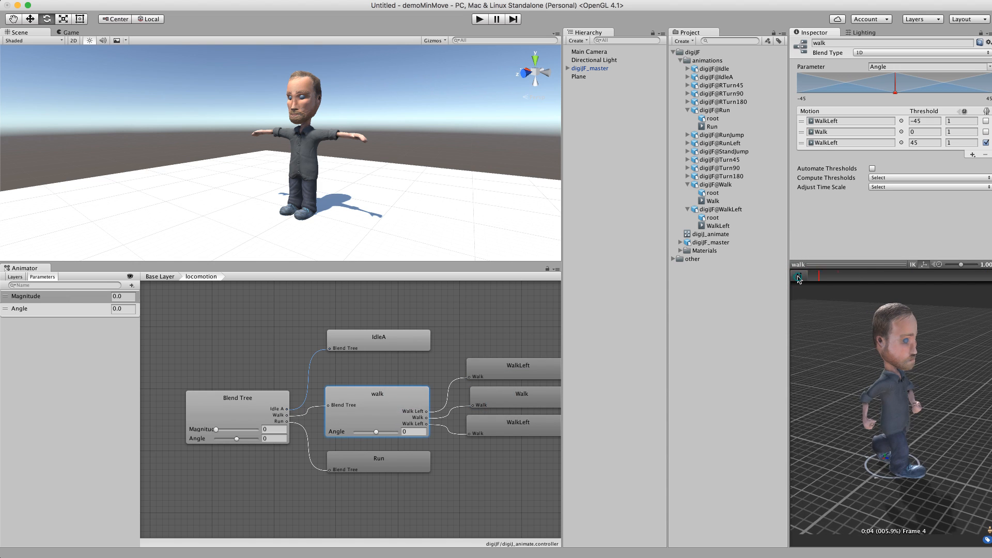
{"action": "left_click", "coordinate": [375, 432]}
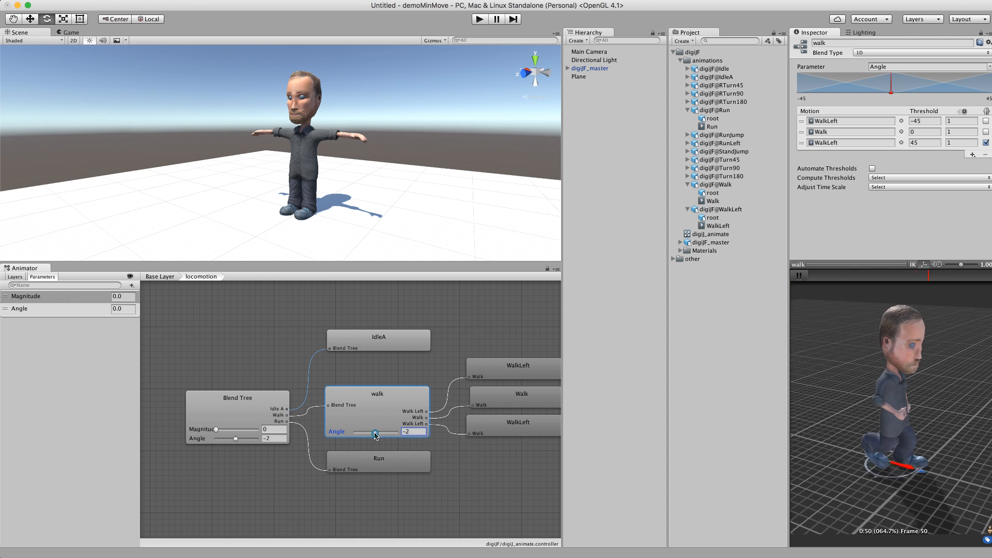
{"action": "left_click_drag", "start_coordinate": [370, 433], "coordinate": [355, 436]}
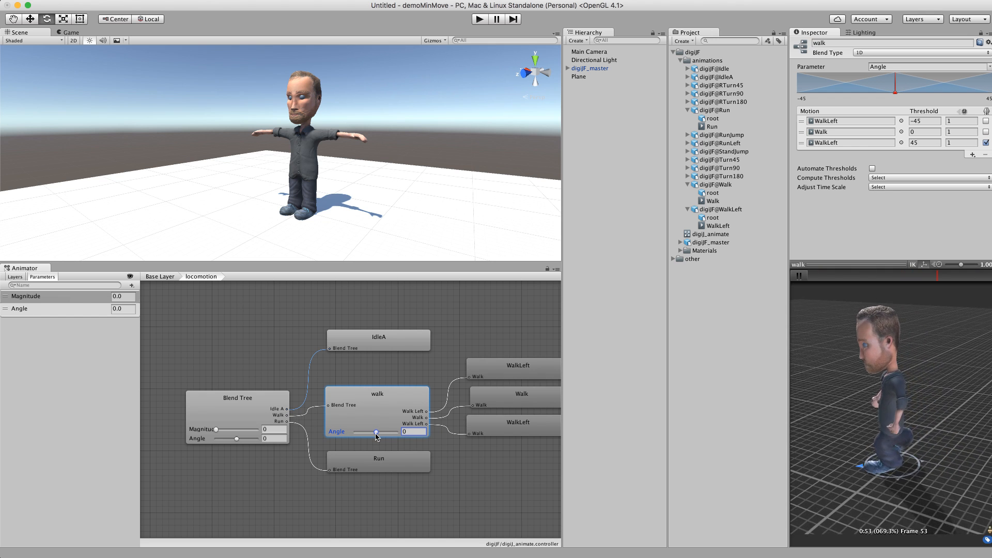
{"action": "left_click", "coordinate": [798, 279]}
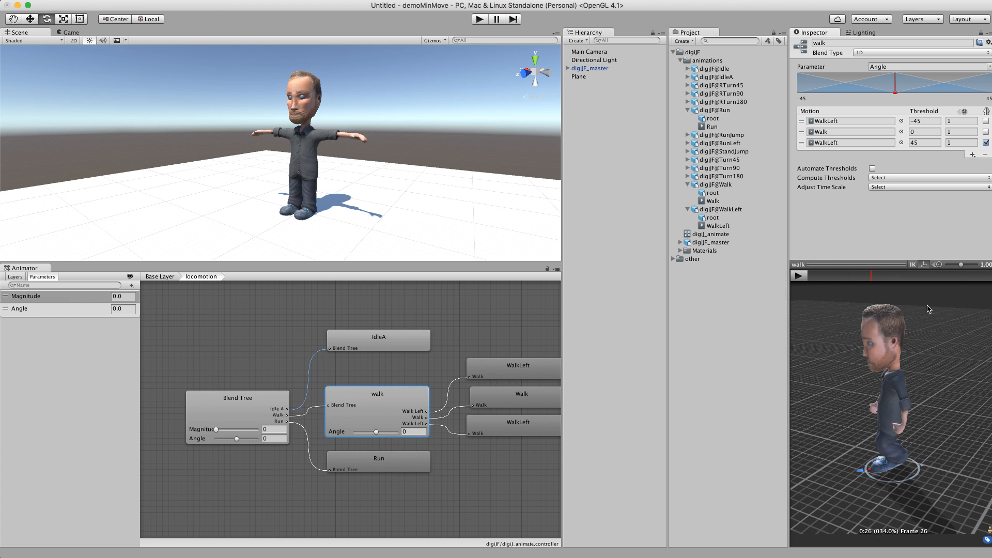
Remove the Run motion from the root blend tree of the locomotion state
{"action": "left_click", "coordinate": [391, 461]}
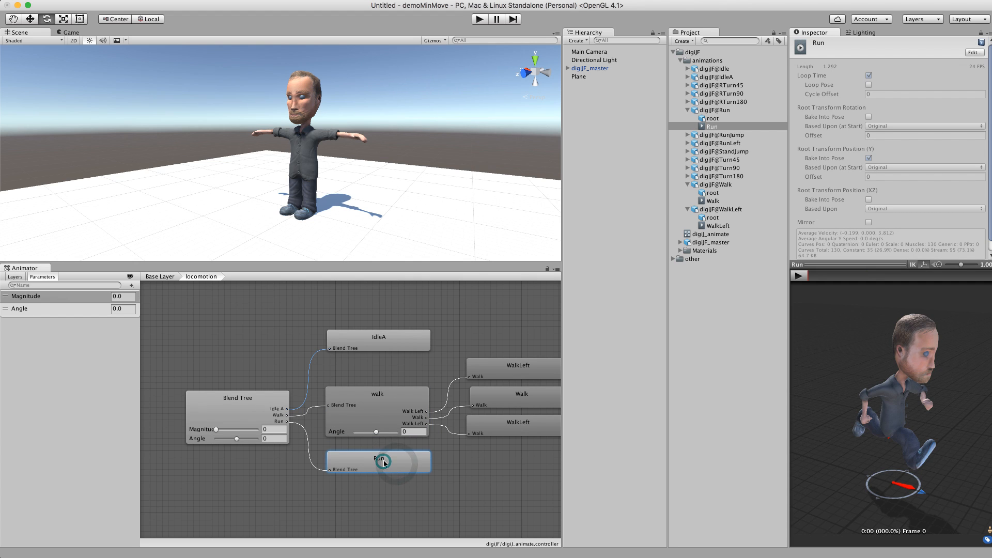
{"action": "left_click", "coordinate": [245, 414]}
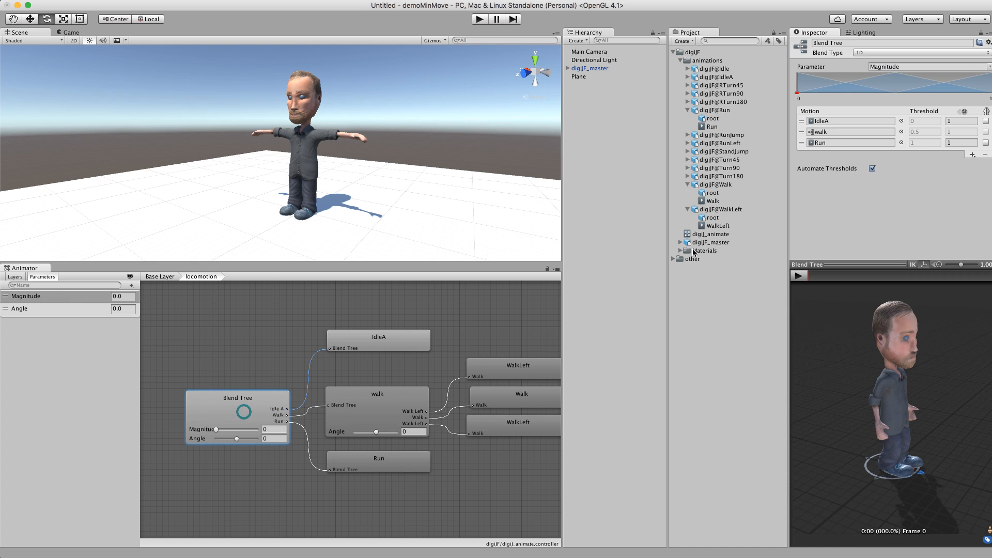
{"action": "left_click", "coordinate": [803, 145]}
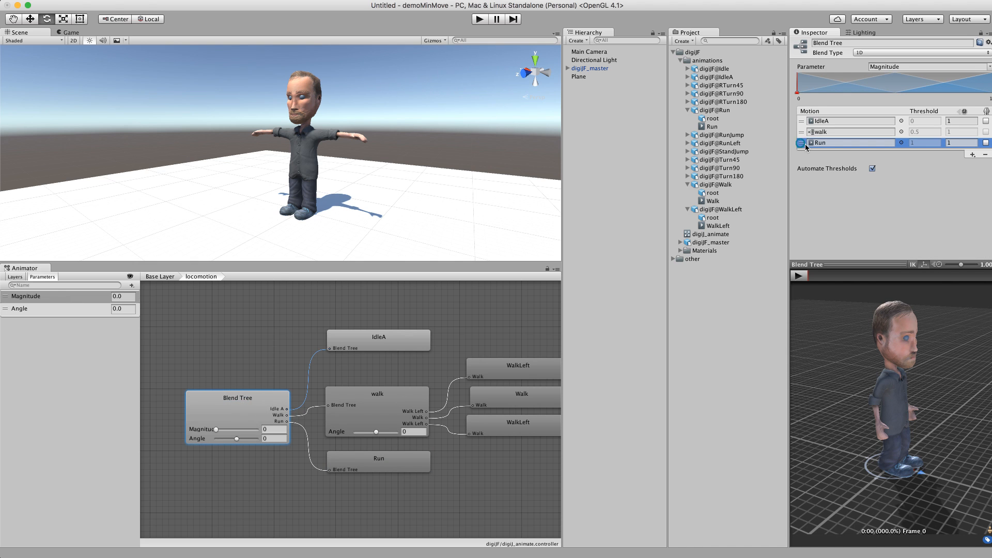
{"action": "left_click", "coordinate": [981, 155]}
{"action": "left_click", "coordinate": [903, 279]}
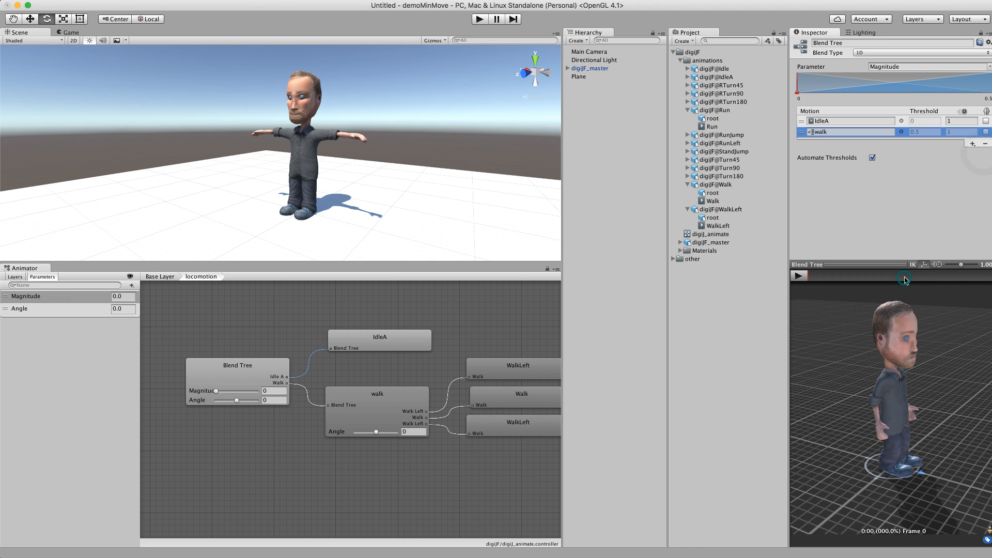
Add a new nested blend tree to the root blend tree and rename it run
{"action": "left_click", "coordinate": [972, 144]}
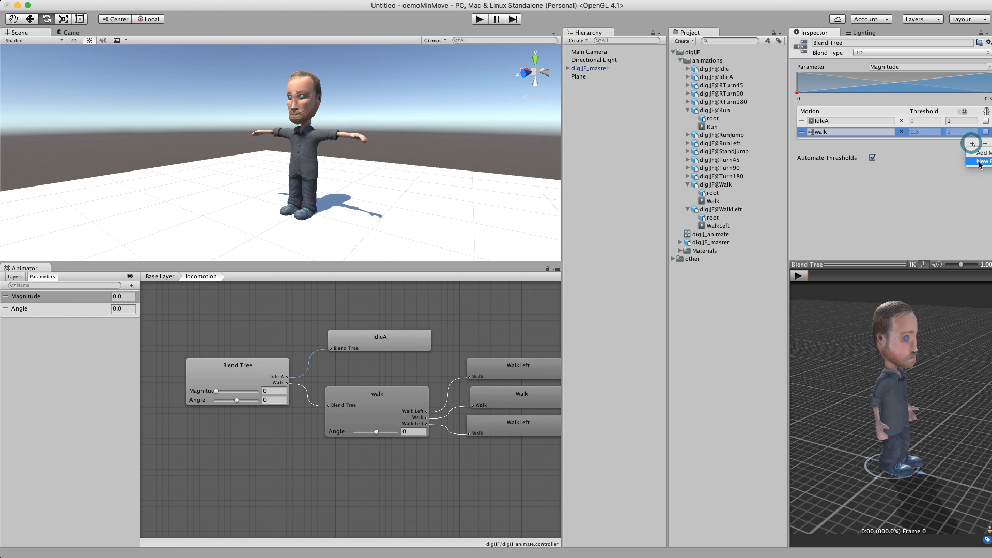
{"action": "left_click", "coordinate": [978, 163]}
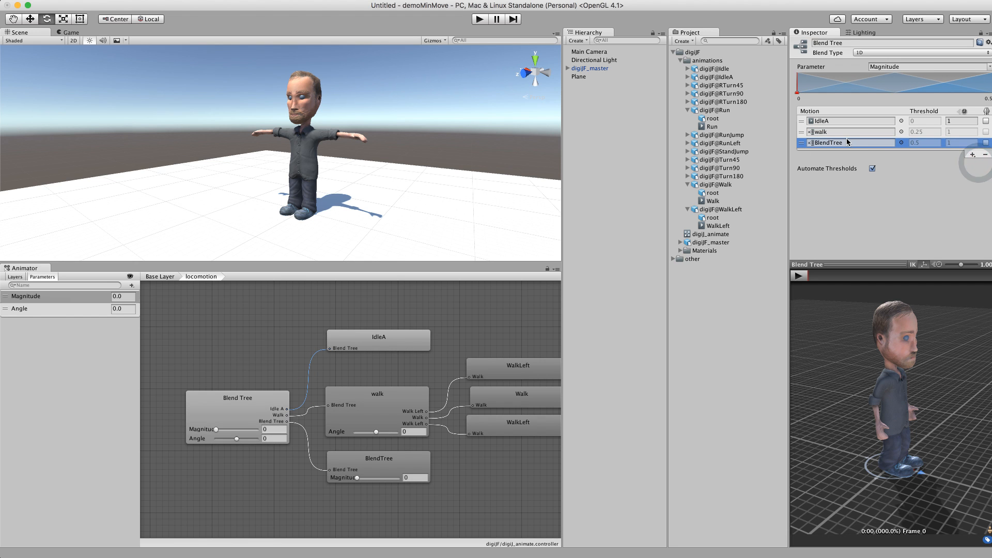
{"action": "left_click", "coordinate": [395, 459]}
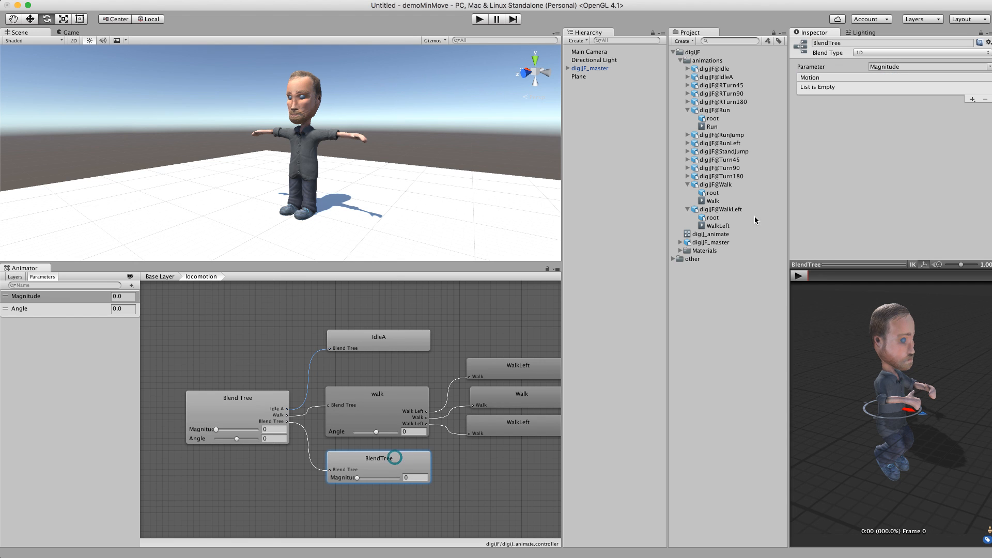
{"action": "left_click", "coordinate": [850, 44]}
{"action": "type", "text": "run"}
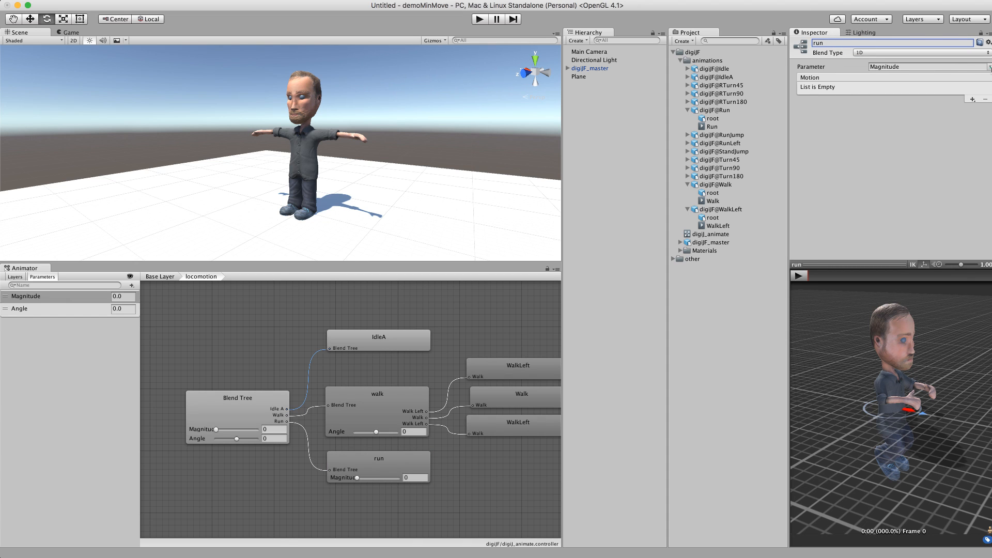
Set the run blend tree's parameter to Angle and add three empty motion fields to it
{"action": "left_click", "coordinate": [987, 83]}
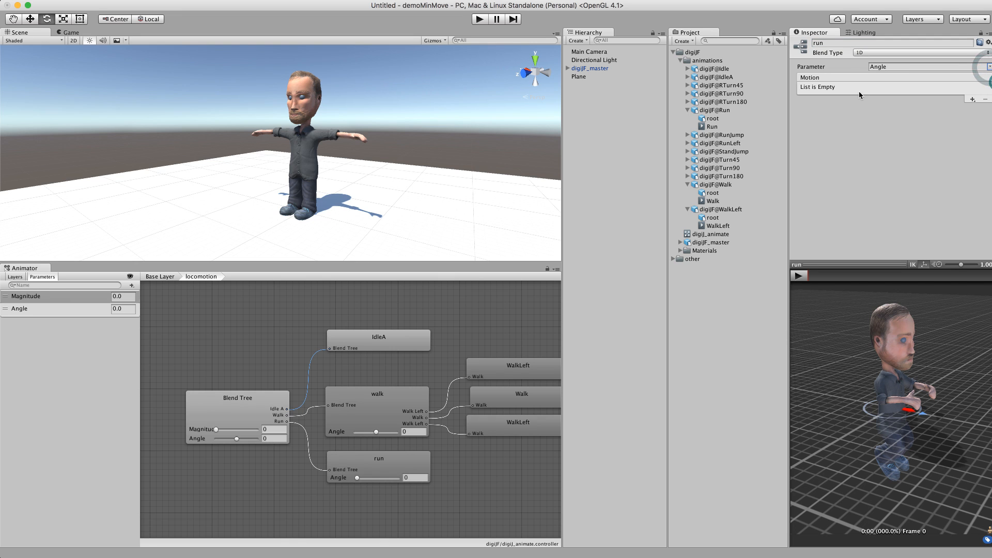
{"action": "left_click", "coordinate": [973, 100]}
{"action": "left_click", "coordinate": [981, 108]}
{"action": "left_click", "coordinate": [972, 100]}
{"action": "left_click", "coordinate": [976, 108]}
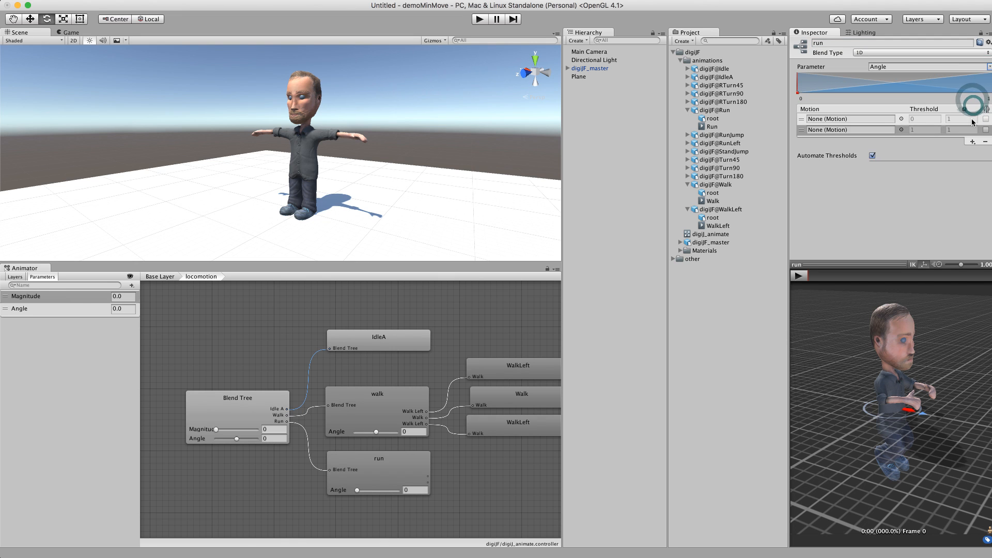
{"action": "left_click", "coordinate": [973, 147]}
{"action": "left_click", "coordinate": [978, 155]}
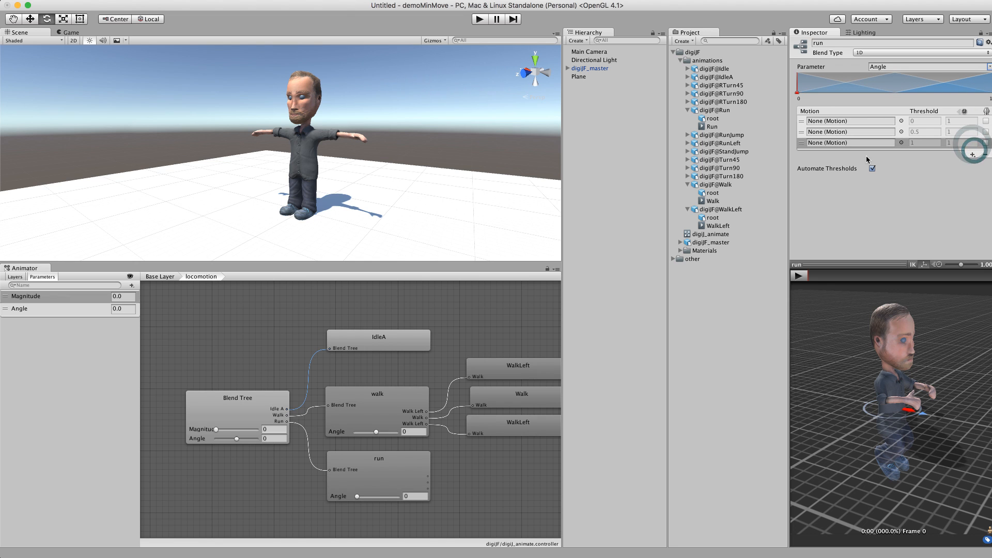
Assign Run to the middle motion field of the run blend tree and RunLeft to the first and third, mirroring the third
{"action": "left_click", "coordinate": [901, 132]}
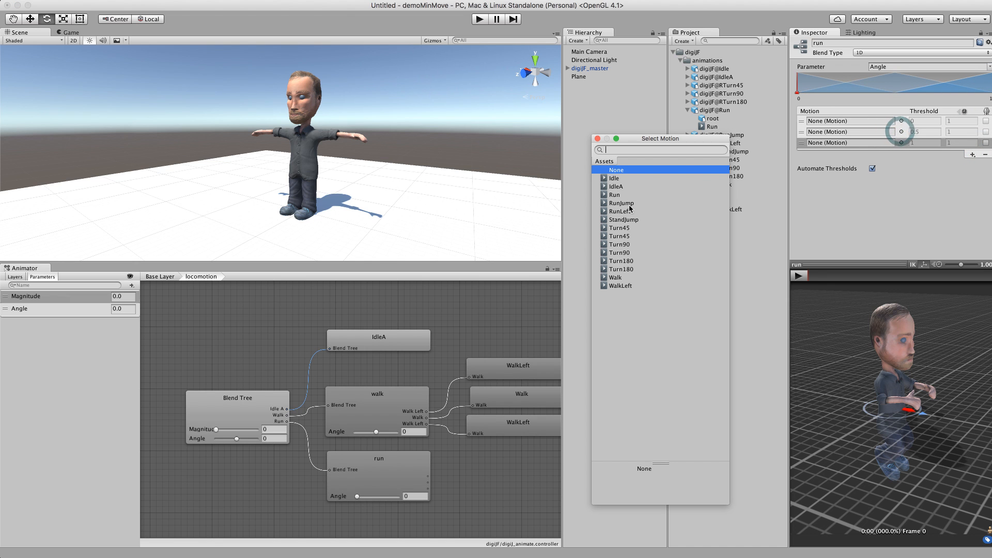
{"action": "left_click", "coordinate": [614, 195]}
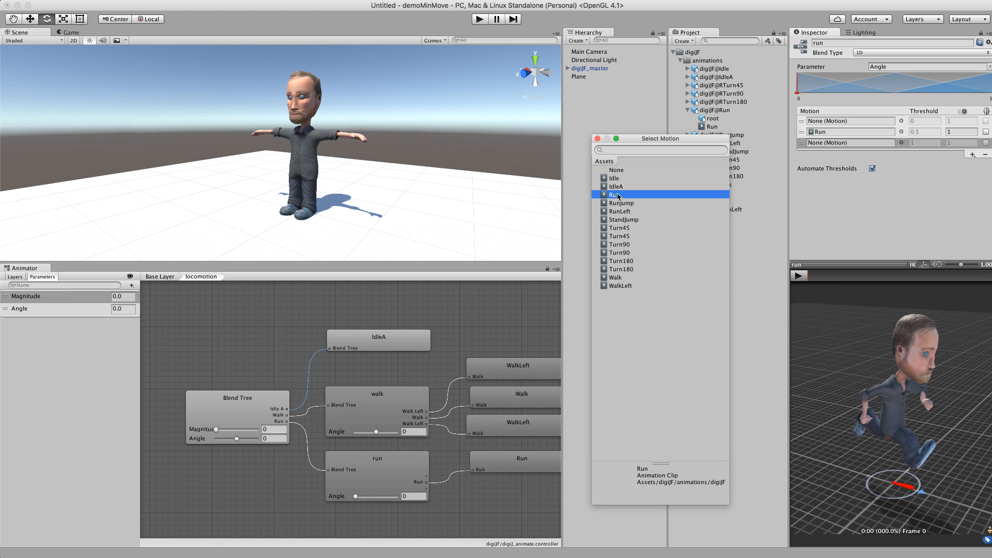
{"action": "left_click", "coordinate": [901, 121]}
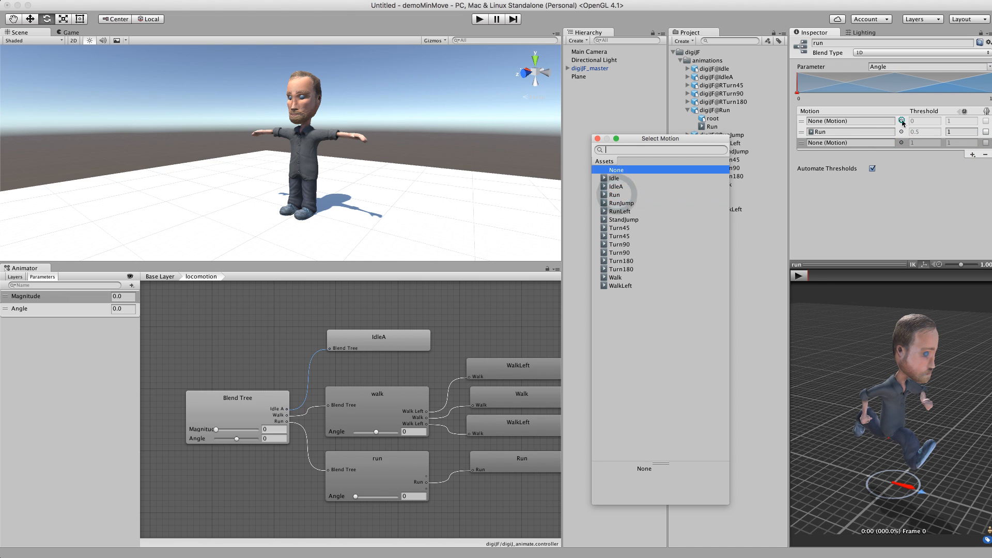
{"action": "left_click", "coordinate": [625, 209]}
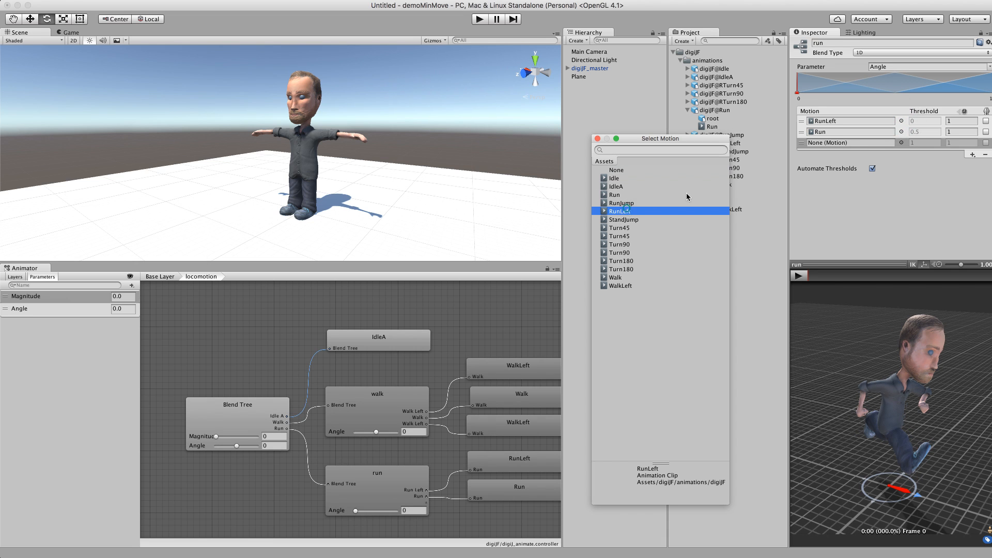
{"action": "left_click", "coordinate": [901, 142]}
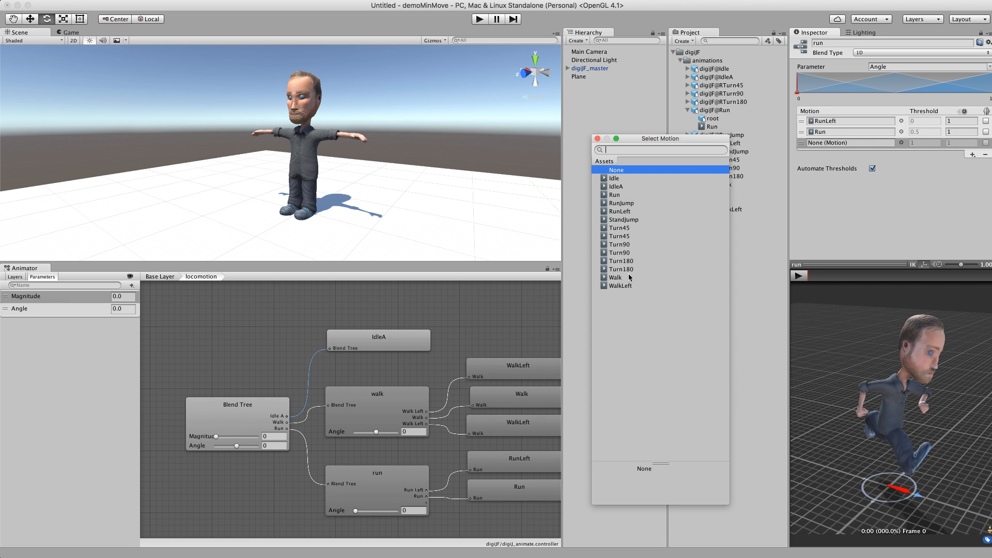
{"action": "left_click", "coordinate": [622, 211]}
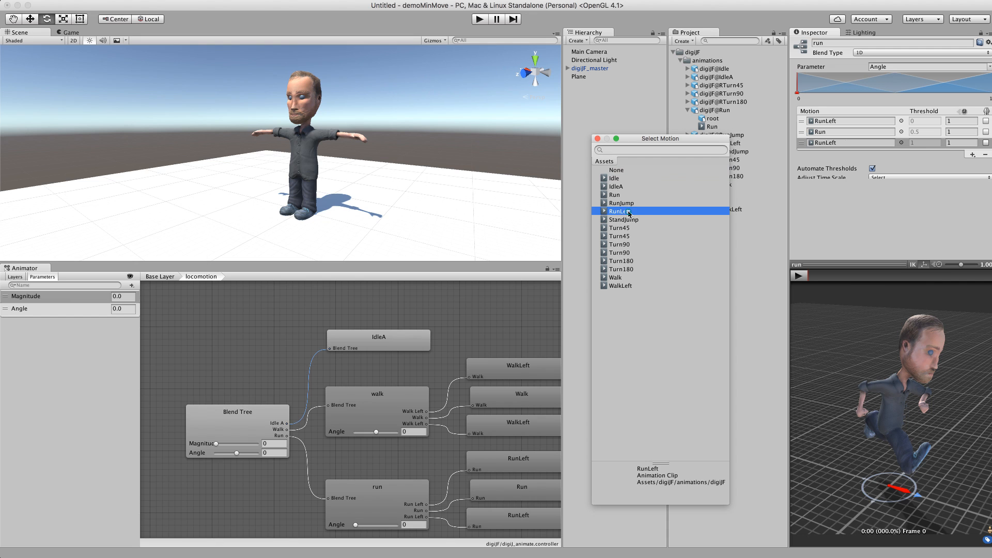
{"action": "left_click", "coordinate": [597, 138]}
{"action": "left_click", "coordinate": [986, 143]}
Turn off automatic thresholds for the run blend tree and set its three motion thresholds to -45, 0 and 45
{"action": "left_click", "coordinate": [872, 168]}
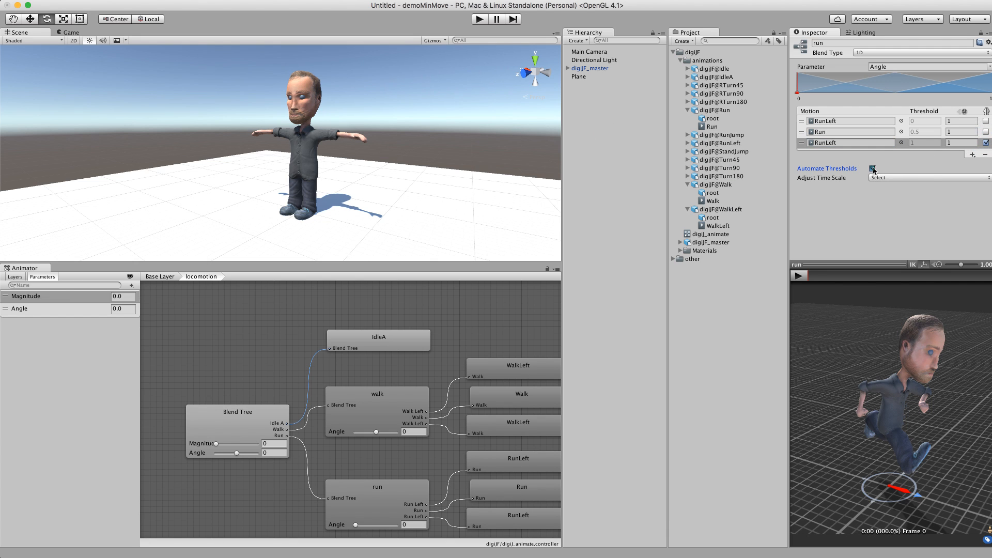
{"action": "left_click", "coordinate": [924, 121]}
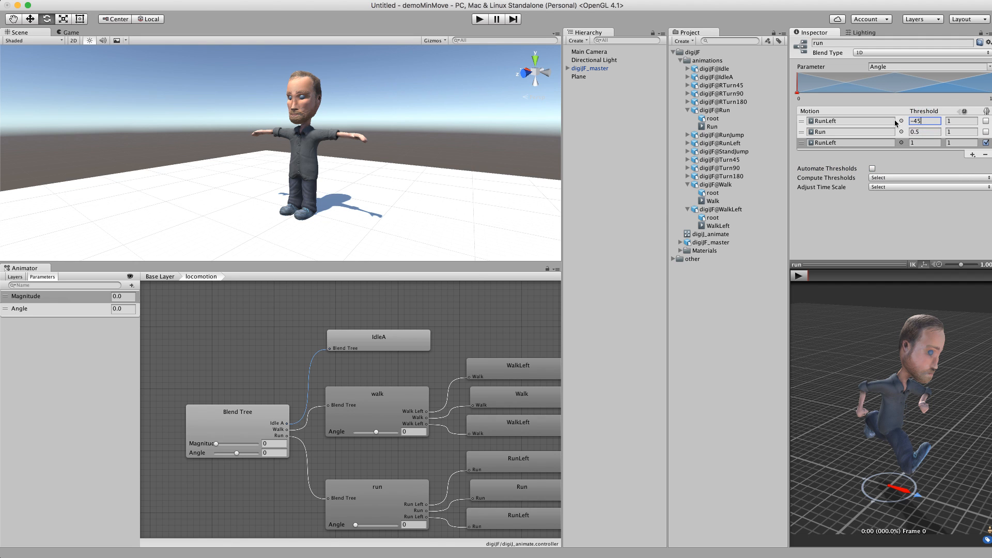
{"action": "type", "text": "-45"}
{"action": "key", "text": "Tab"}
{"action": "key", "text": "Tab"}
{"action": "key", "text": "Tab"}
{"action": "key", "text": "Tab"}
{"action": "type", "text": "0"}
{"action": "key", "text": "Tab"}
{"action": "key", "text": "Tab"}
{"action": "key", "text": "Tab"}
{"action": "key", "text": "Tab"}
{"action": "type", "text": "45"}
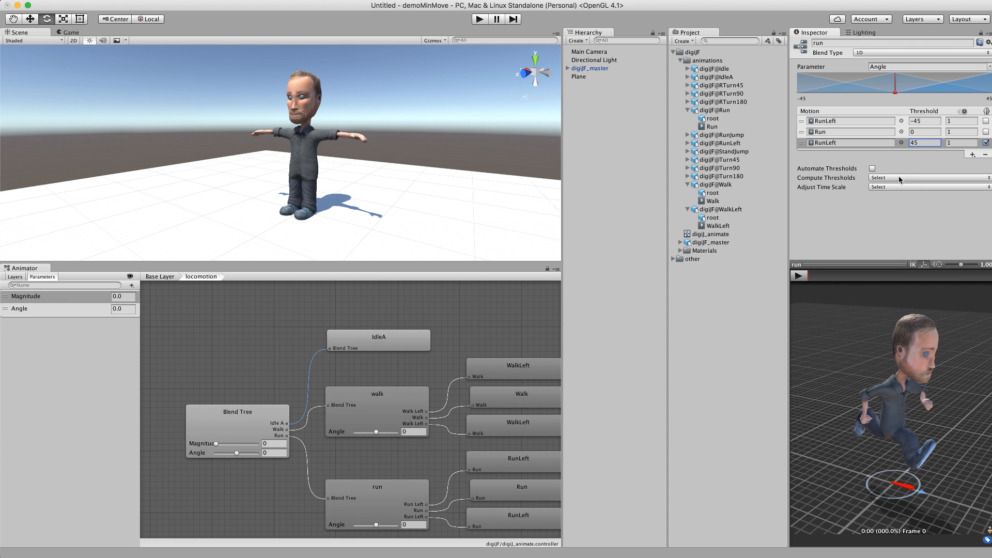
Preview the run blend tree's animation with Angle set to about 7, and stop the preview
{"action": "left_click", "coordinate": [800, 276]}
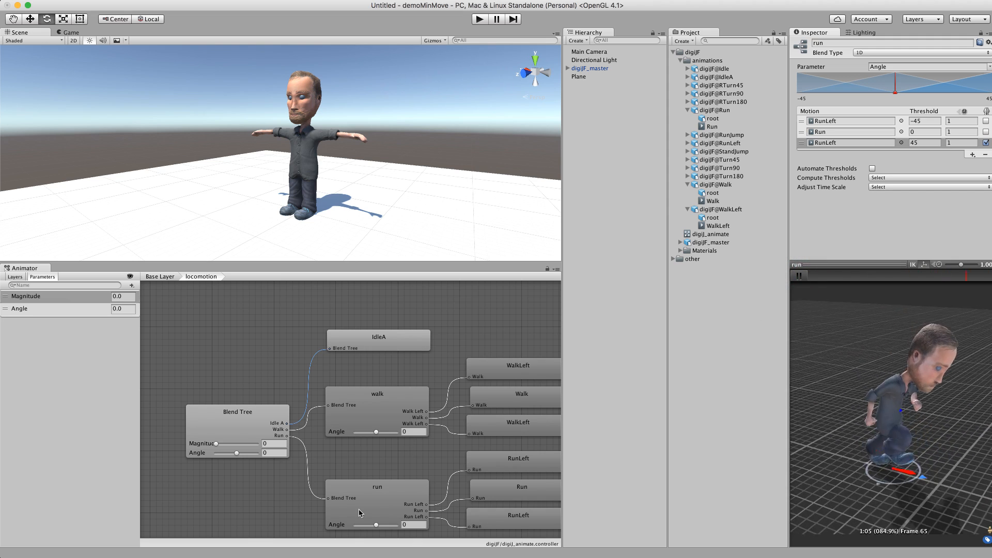
{"action": "mouse_move", "coordinate": [375, 525]}
{"action": "left_mouse_down"}
{"action": "mouse_move", "coordinate": [361, 527]}
{"action": "mouse_move", "coordinate": [396, 530]}
{"action": "mouse_move", "coordinate": [379, 531]}
{"action": "left_mouse_up"}
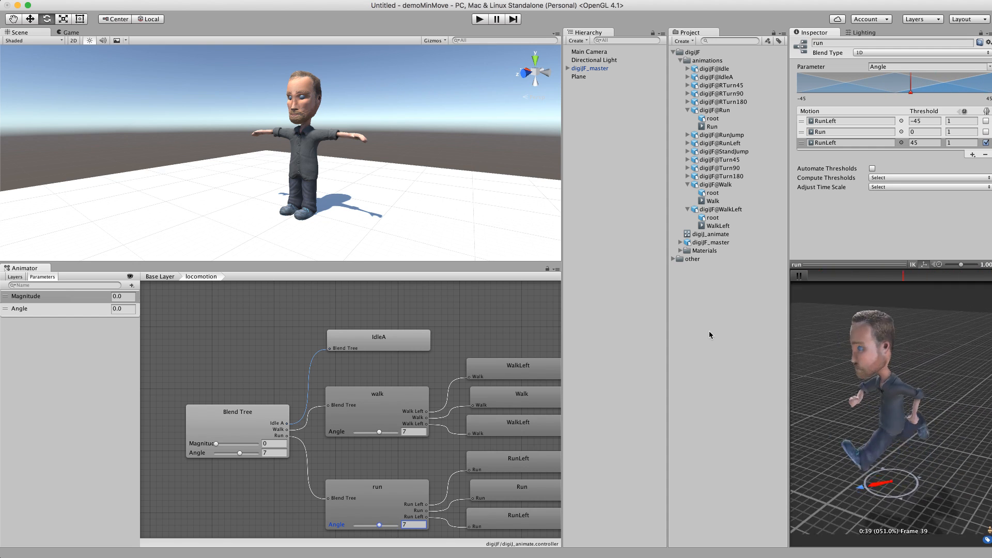
{"action": "left_click", "coordinate": [799, 279]}
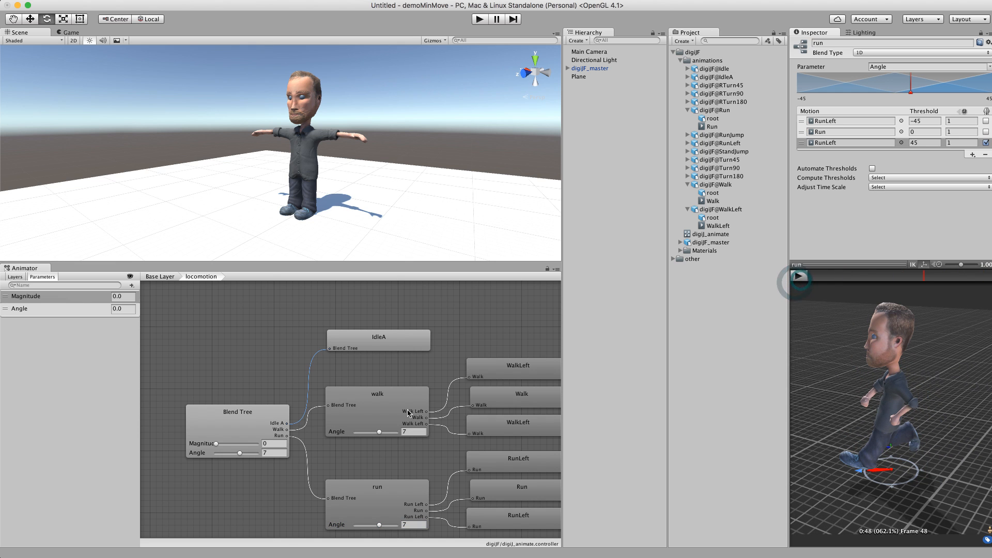
Preview the root Blend Tree while varying Magnitude and Angle, finishing at about 0.457 and 2, and stop the preview
{"action": "left_click", "coordinate": [239, 421]}
{"action": "left_click", "coordinate": [798, 276]}
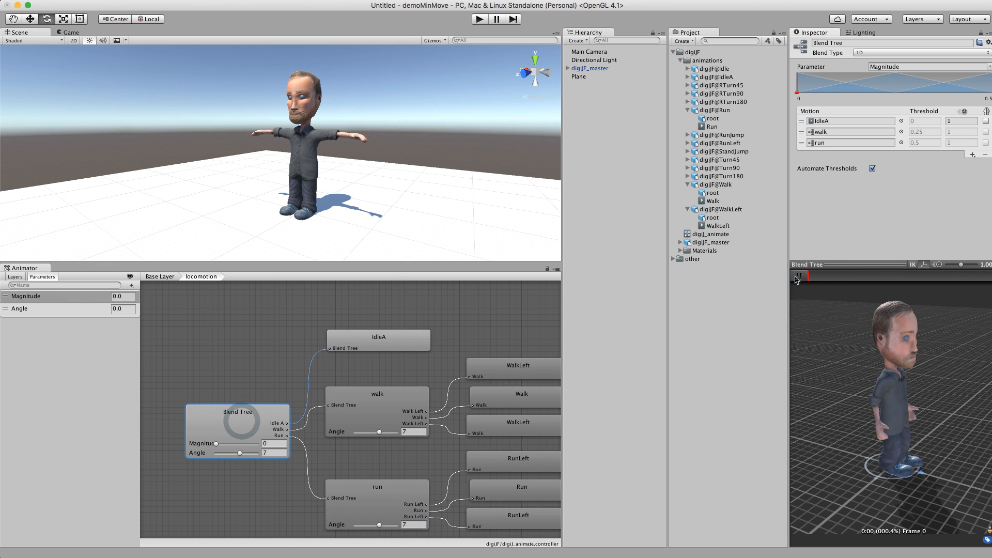
{"action": "mouse_move", "coordinate": [220, 445]}
{"action": "left_mouse_down"}
{"action": "mouse_move", "coordinate": [233, 447]}
{"action": "mouse_move", "coordinate": [226, 458]}
{"action": "left_mouse_up"}
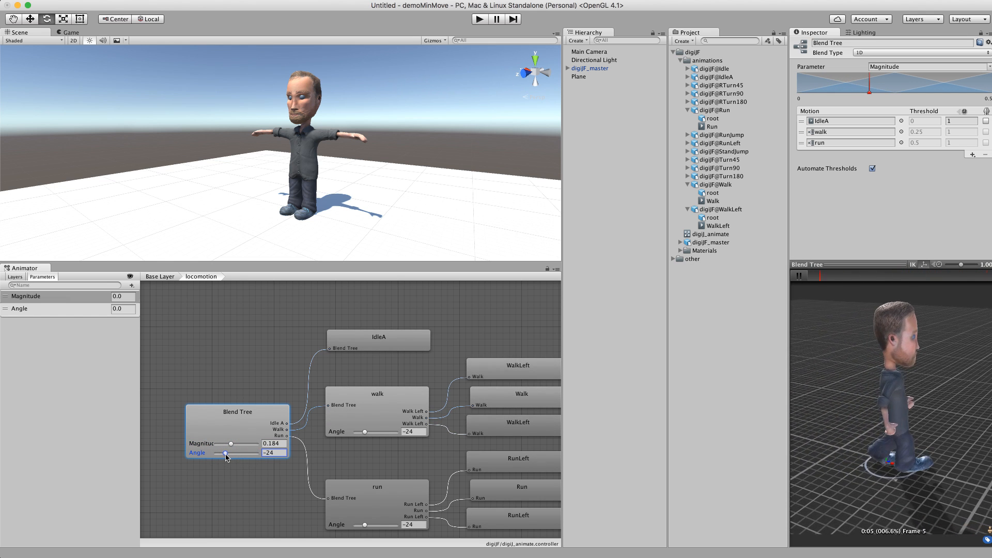
{"action": "left_click_drag", "start_coordinate": [231, 443], "coordinate": [245, 446]}
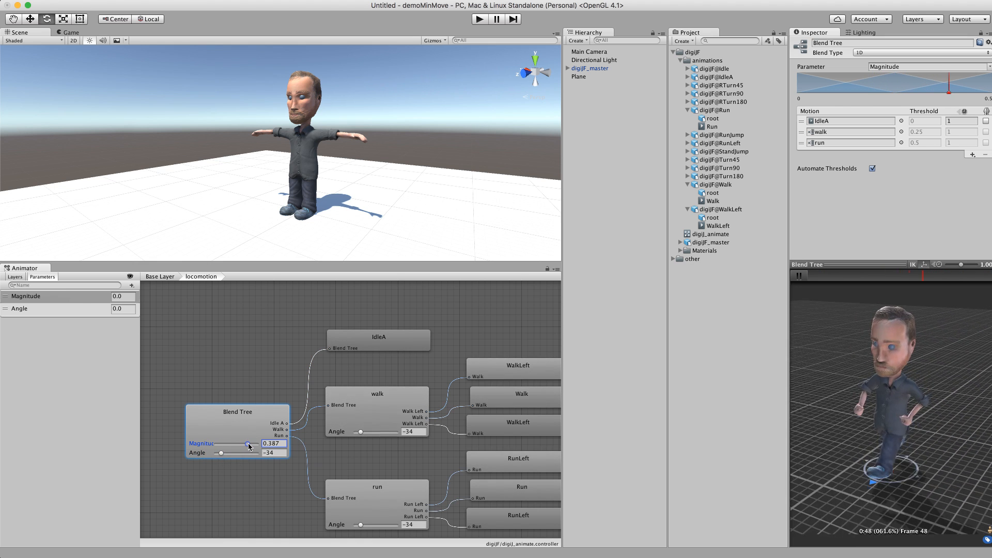
{"action": "left_click_drag", "start_coordinate": [224, 456], "coordinate": [251, 444]}
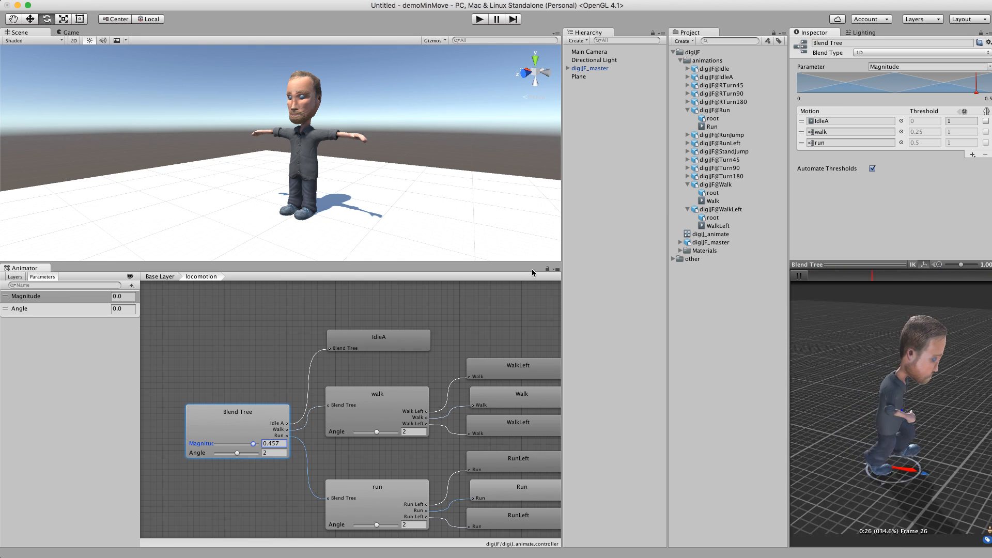
{"action": "left_click", "coordinate": [799, 276]}
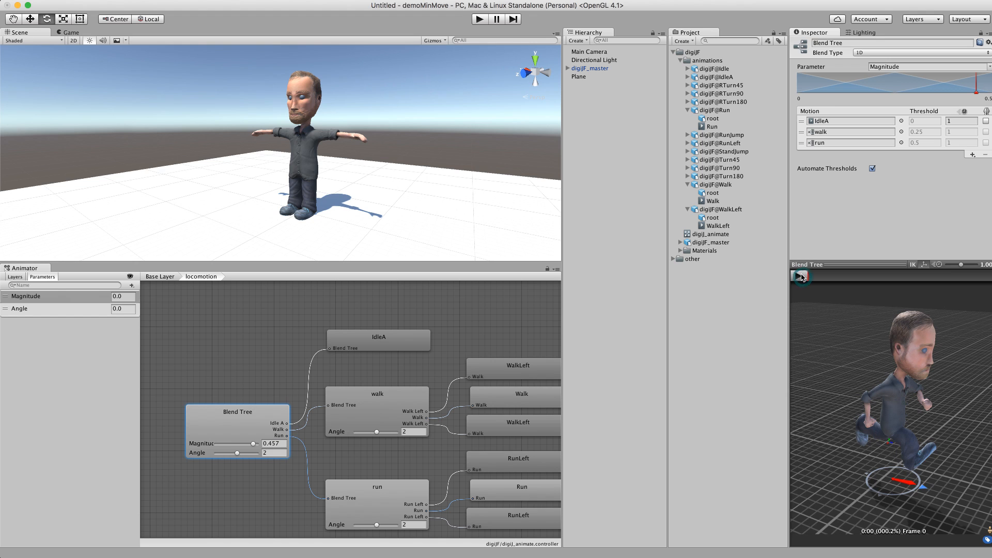
Return to the Base Layer state graph and widen the Scene and Animator areas of the editor layout
{"action": "left_click", "coordinate": [160, 277]}
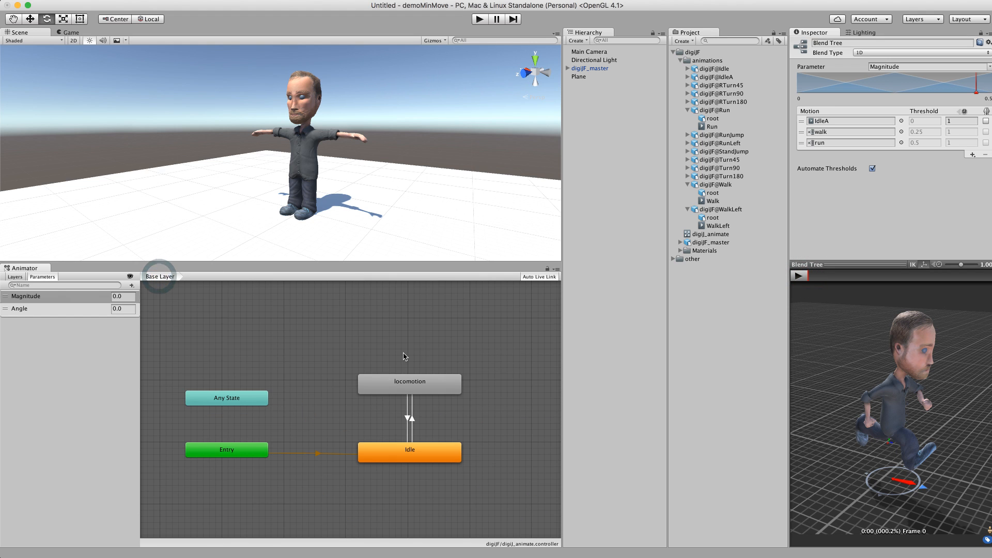
{"action": "left_click_drag", "start_coordinate": [790, 238], "coordinate": [847, 238]}
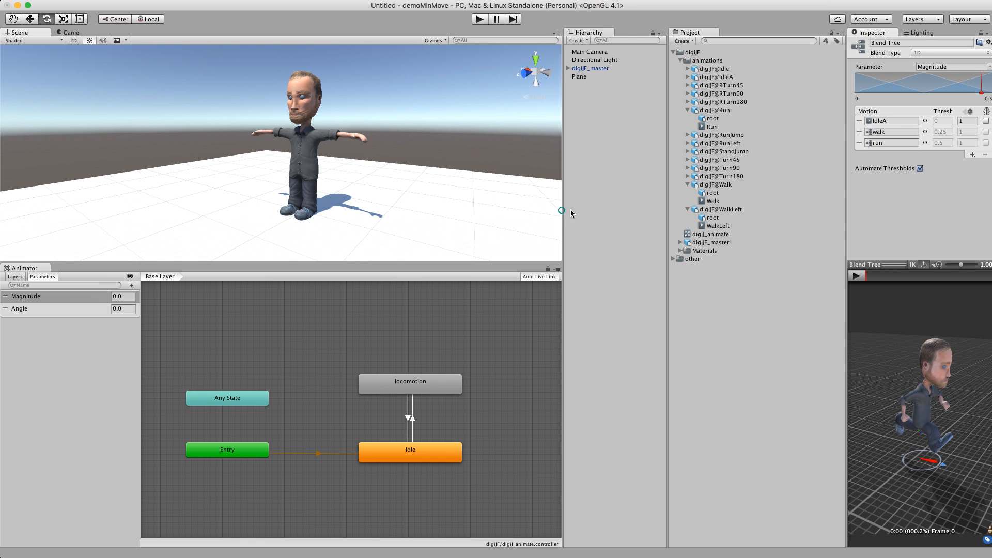
{"action": "left_click_drag", "start_coordinate": [563, 209], "coordinate": [667, 208]}
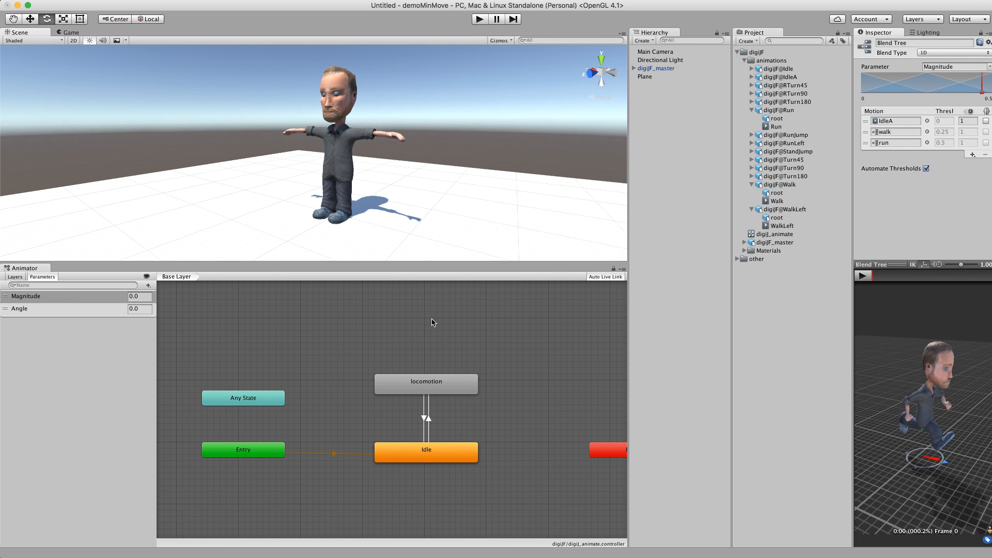
{"action": "left_click", "coordinate": [394, 273]}
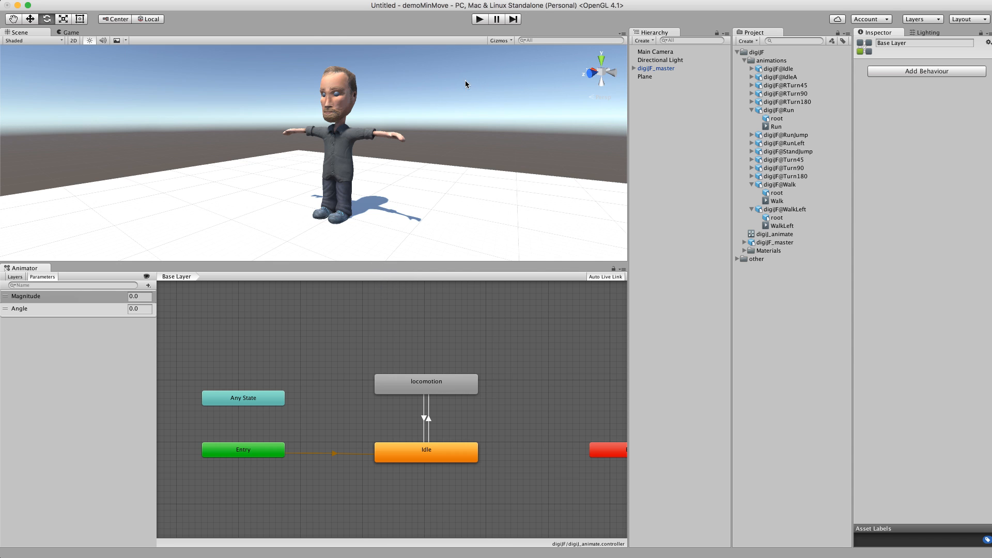
Enter play mode and show the running character on the whole plane in the Scene view
{"action": "left_click", "coordinate": [480, 19]}
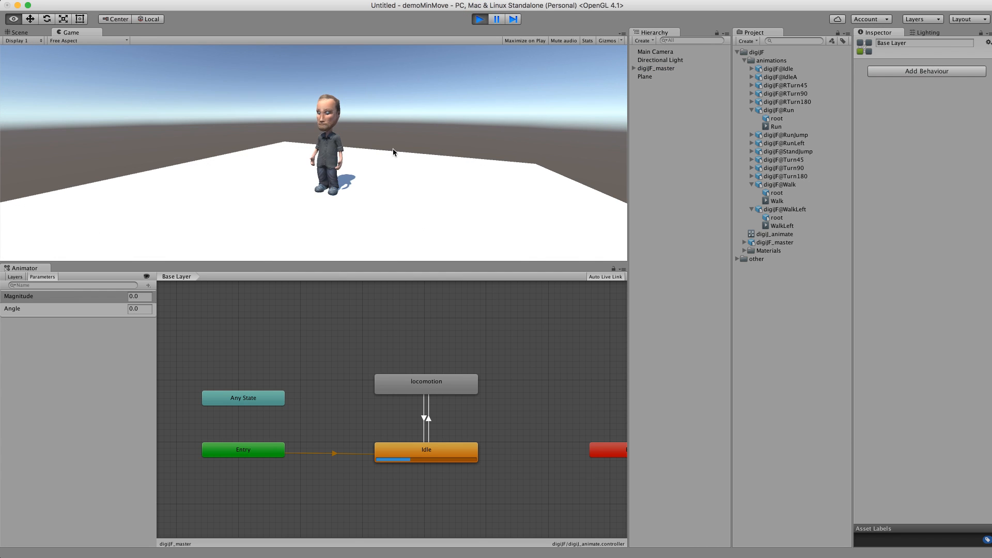
{"action": "left_click", "coordinate": [32, 32]}
{"action": "scroll", "coordinate": [189, 133], "scroll_direction": "down", "scroll_amount": 5}
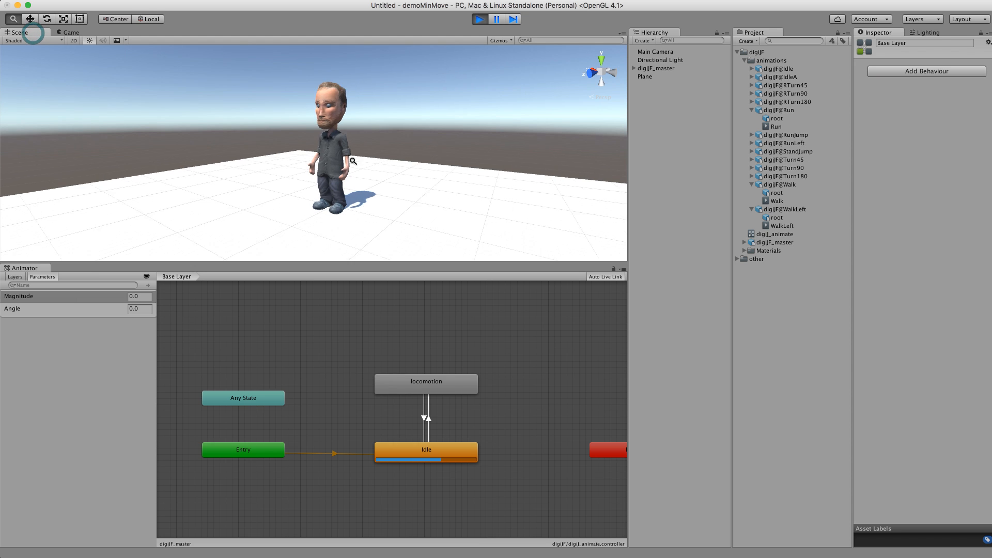
{"action": "left_click_drag", "start_coordinate": [264, 155], "coordinate": [391, 184], "text": "alt"}
{"action": "scroll", "coordinate": [282, 175], "scroll_direction": "down", "scroll_amount": 5, "text": "alt"}
{"action": "left_click_drag", "start_coordinate": [282, 175], "coordinate": [283, 186], "text": "alt"}
Test the walking turn in play mode by setting Magnitude to 0.2 and Angle to -45
{"action": "left_click", "coordinate": [139, 299]}
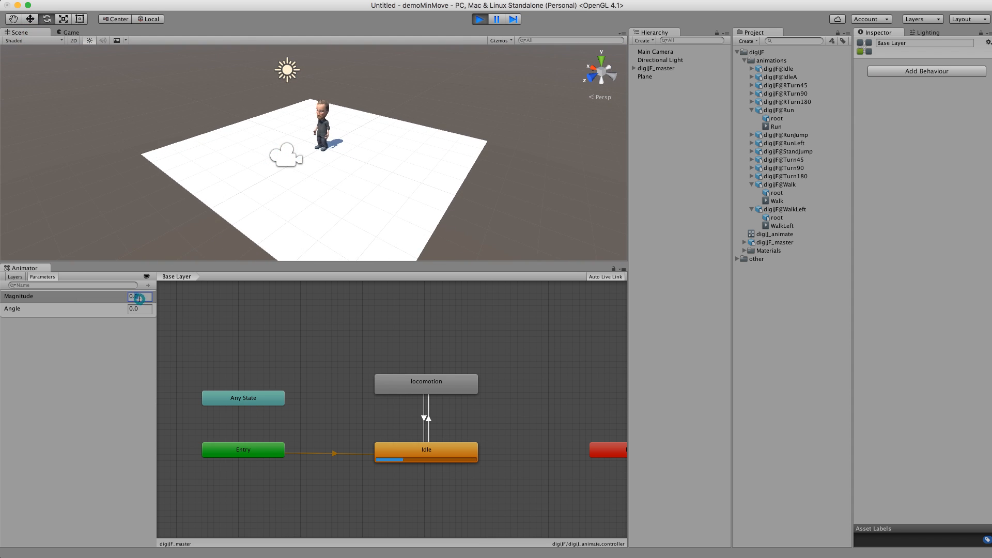
{"action": "type", "text": "0.2"}
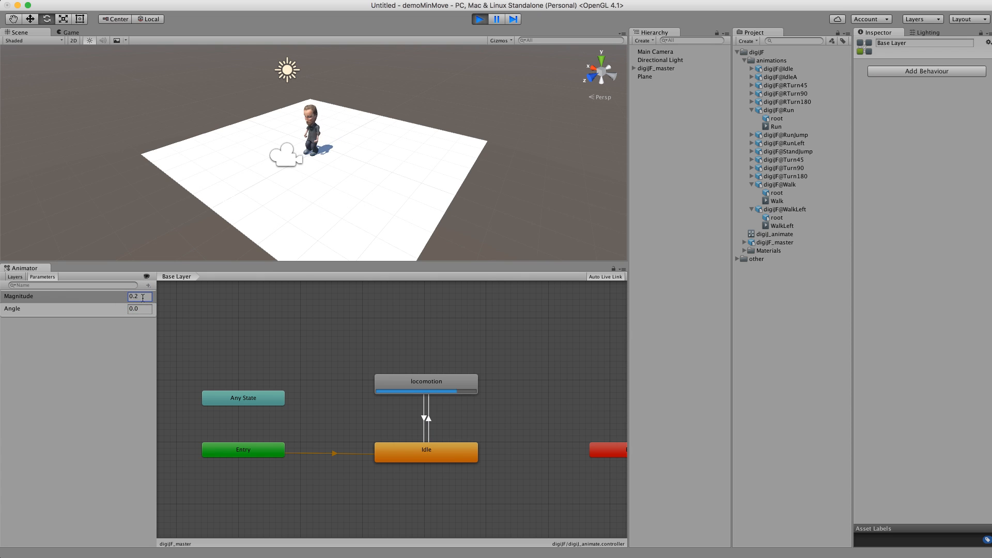
{"action": "left_click", "coordinate": [139, 309]}
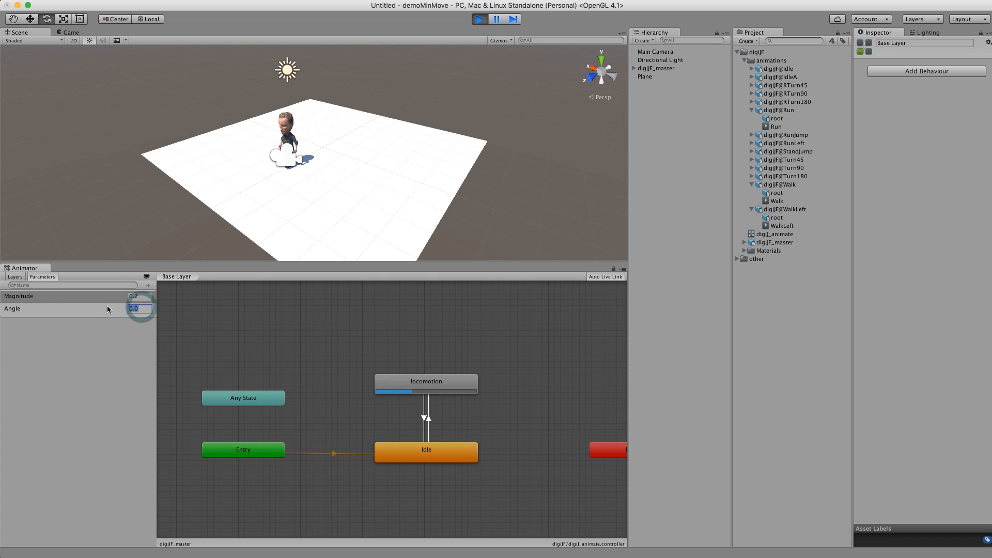
{"action": "type", "text": "-4"}
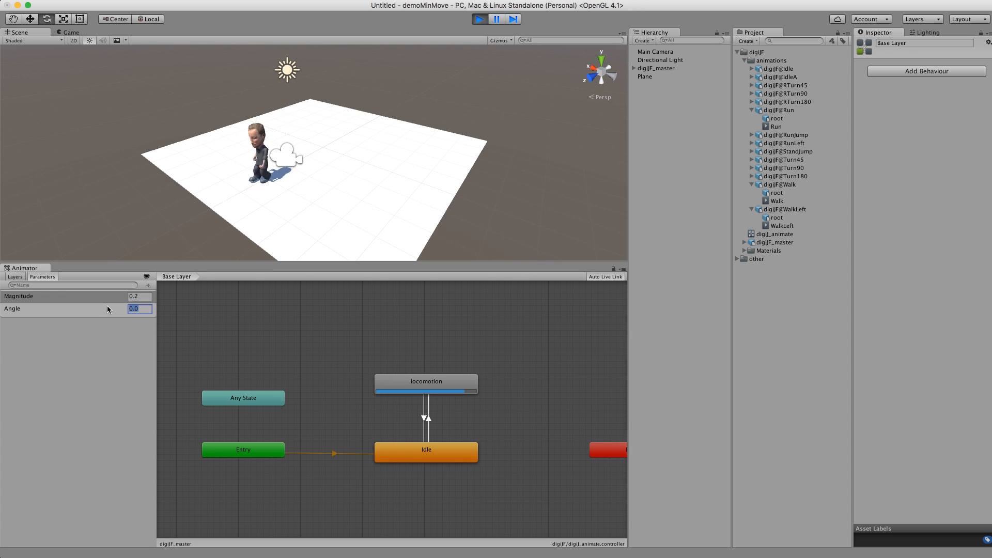
{"action": "type", "text": "5"}
{"action": "key", "text": "Return"}
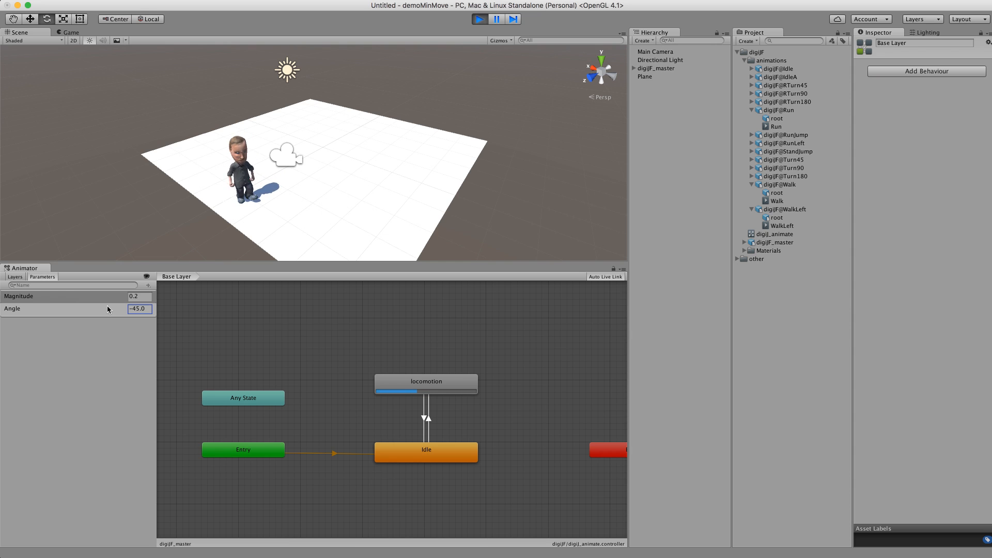
Test gentler walking turns by setting Angle to -10 and then to -25
{"action": "left_click", "coordinate": [146, 310]}
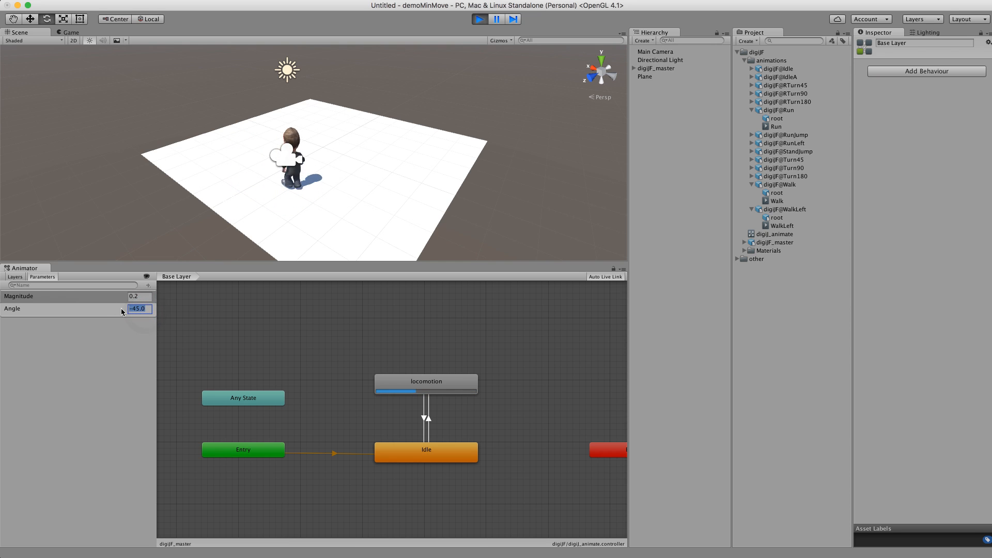
{"action": "type", "text": "-10"}
{"action": "key", "text": "Return"}
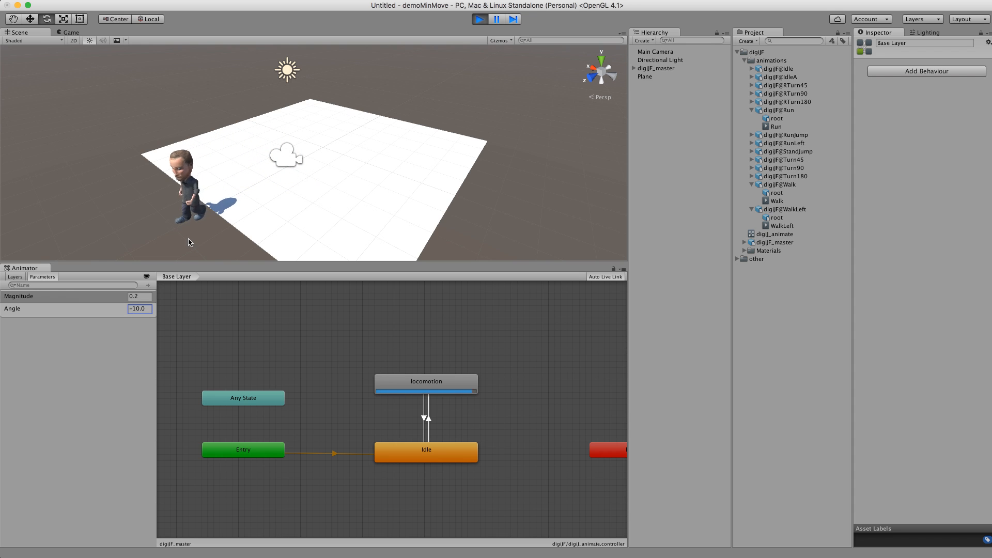
{"action": "left_click", "coordinate": [145, 310]}
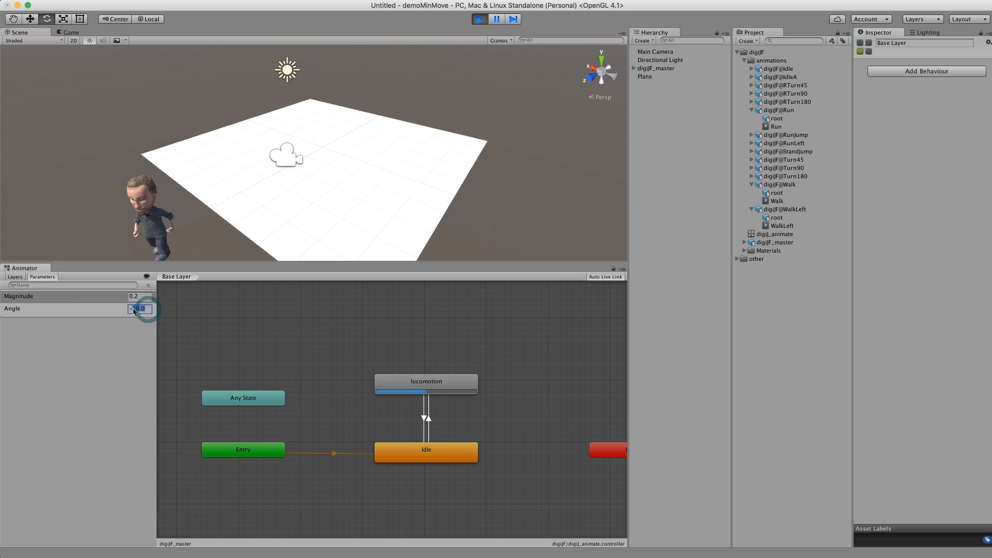
{"action": "type", "text": "-25"}
{"action": "key", "text": "Return"}
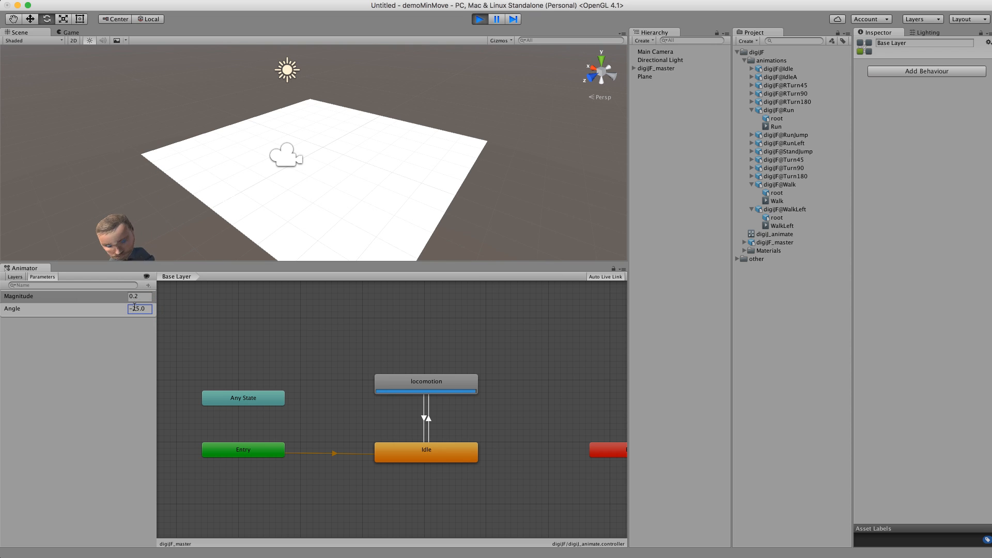
Test the running turn by setting Magnitude to 0.7, and exit play mode
{"action": "left_click", "coordinate": [134, 297]}
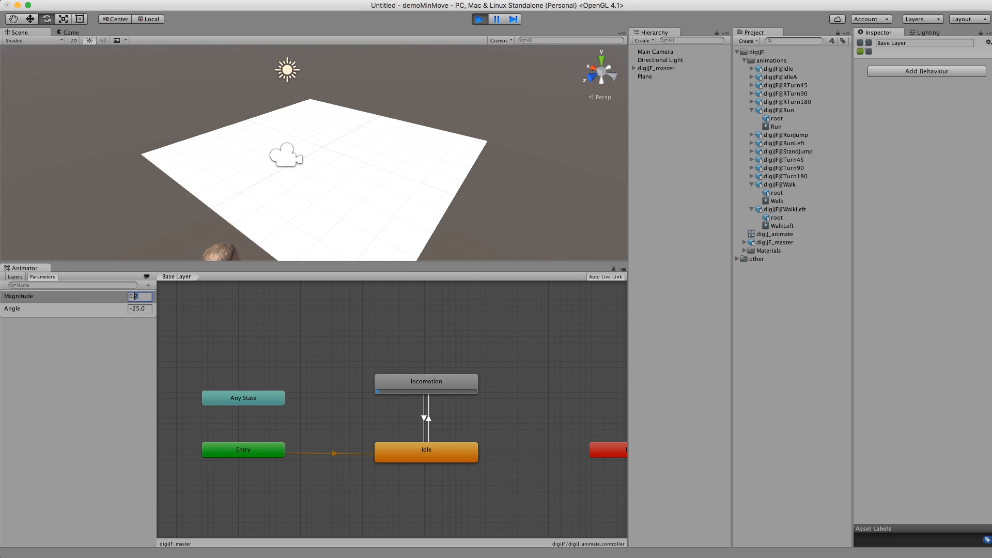
{"action": "type", "text": "0.7"}
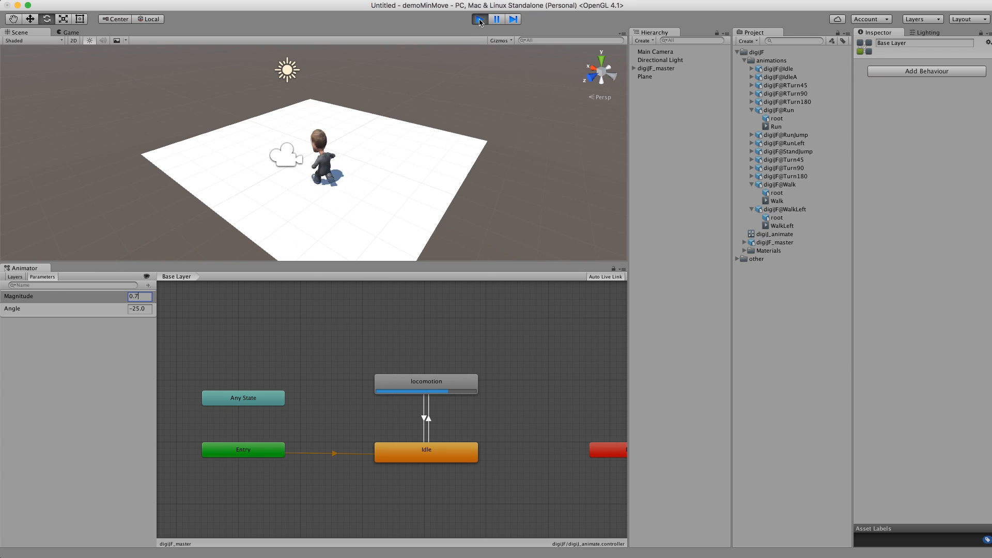
{"action": "left_click", "coordinate": [479, 19]}
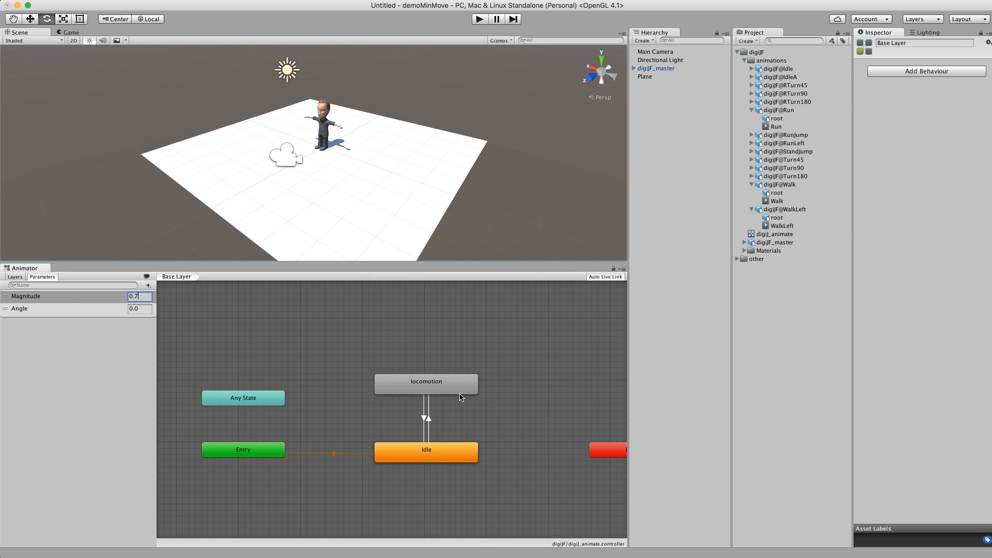
{"action": "left_click_drag", "start_coordinate": [496, 420], "coordinate": [480, 354], "text": "alt"}
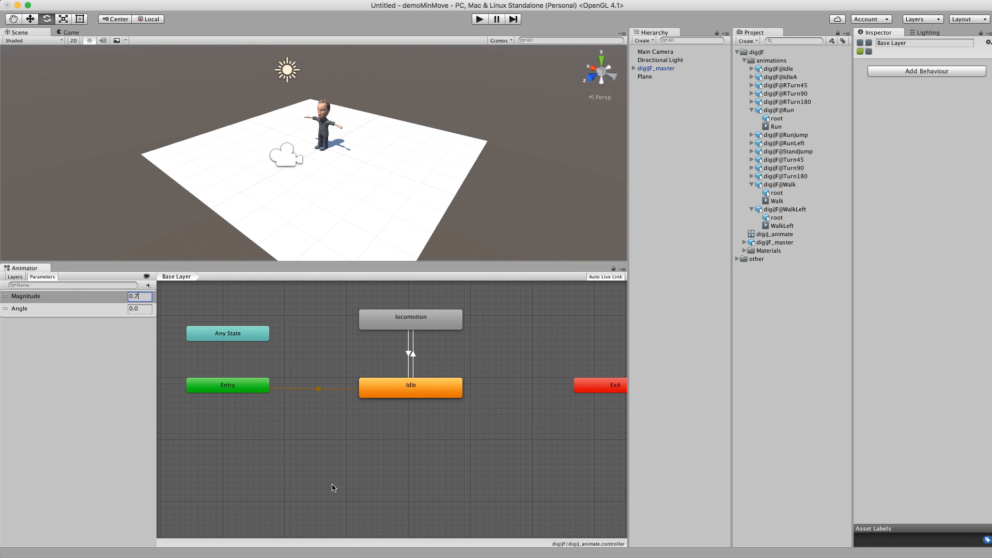